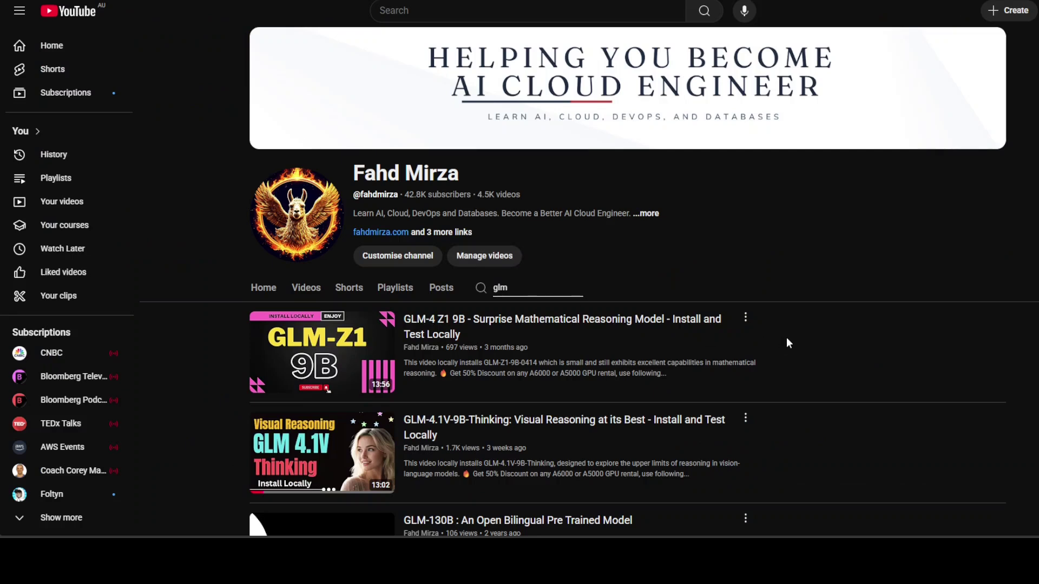
Step: Scroll down through the YouTube channel's video results
{"action": "scroll", "coordinate": [946, 391], "scroll_direction": "down", "scroll_amount": 2}
{"action": "scroll", "coordinate": [945, 387], "scroll_direction": "down", "scroll_amount": 1}
{"action": "scroll", "coordinate": [930, 382], "scroll_direction": "down", "scroll_amount": 2}
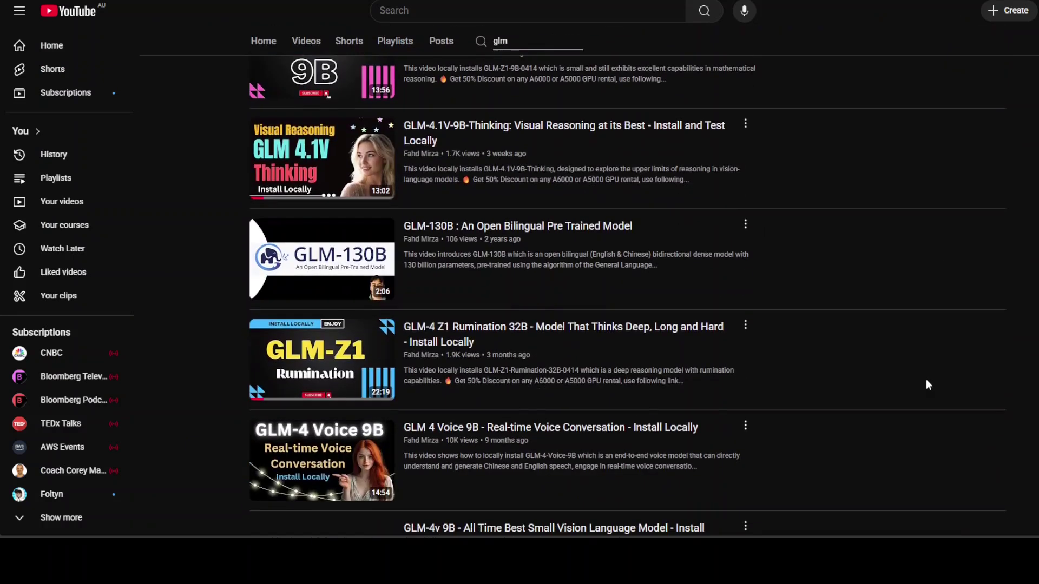
{"action": "scroll", "coordinate": [926, 384], "scroll_direction": "down", "scroll_amount": 2}
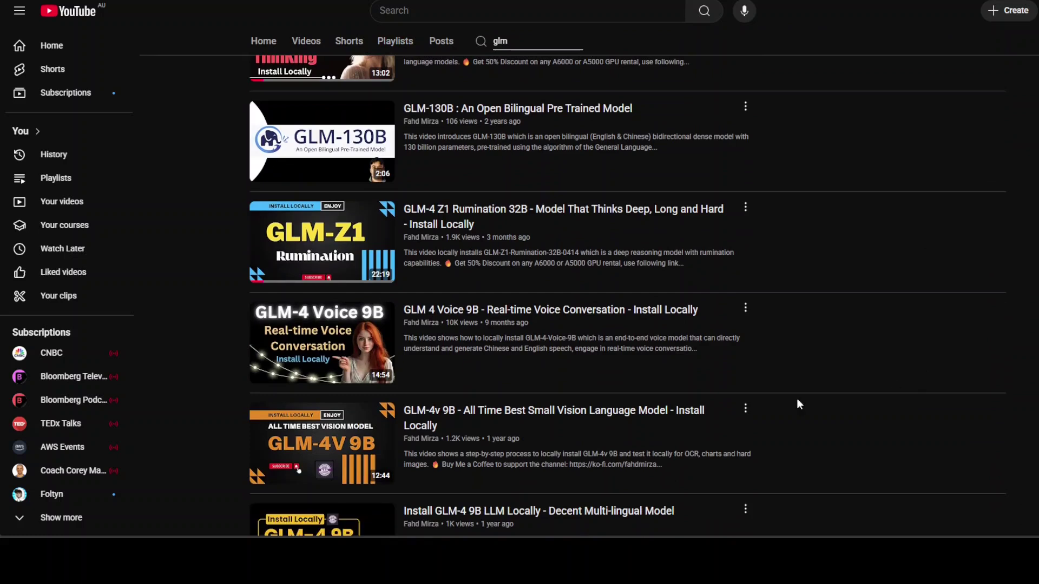
{"action": "scroll", "coordinate": [798, 404], "scroll_direction": "down", "scroll_amount": 5}
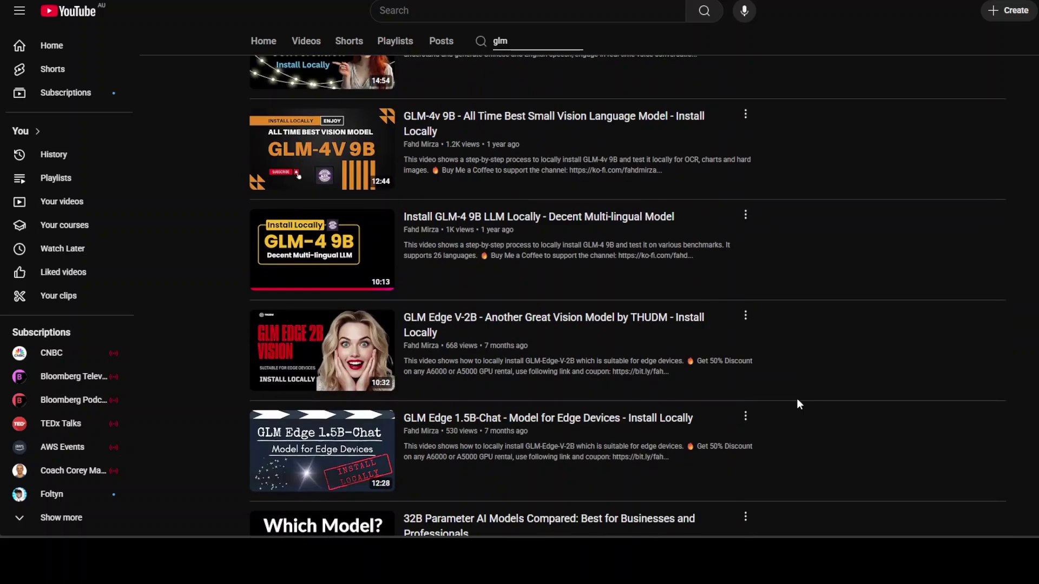
{"action": "scroll", "coordinate": [798, 403], "scroll_direction": "down", "scroll_amount": 3}
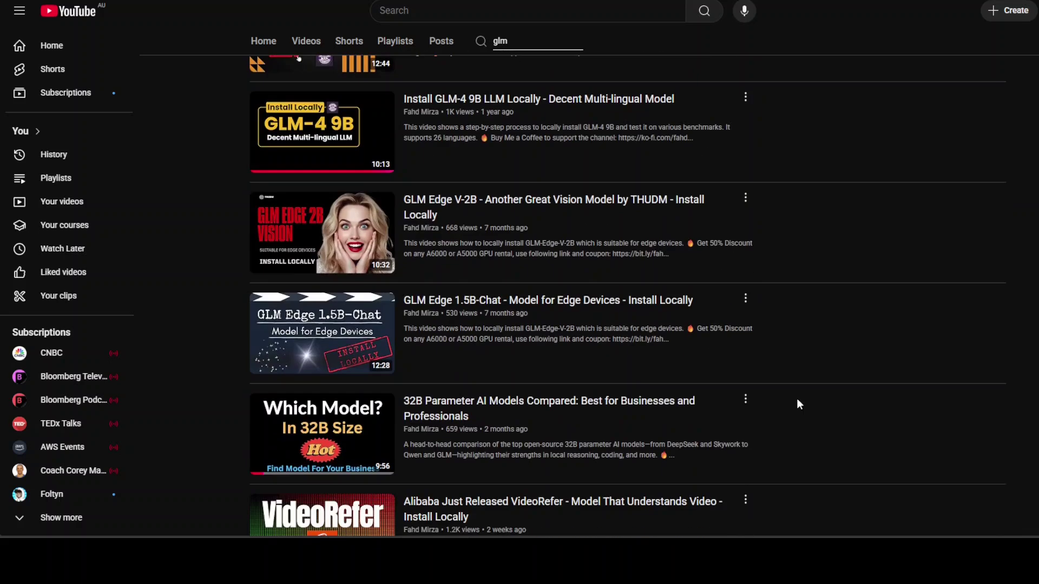
{"action": "scroll", "coordinate": [799, 403], "scroll_direction": "down", "scroll_amount": 2}
{"action": "scroll", "coordinate": [799, 404], "scroll_direction": "up", "scroll_amount": 15}
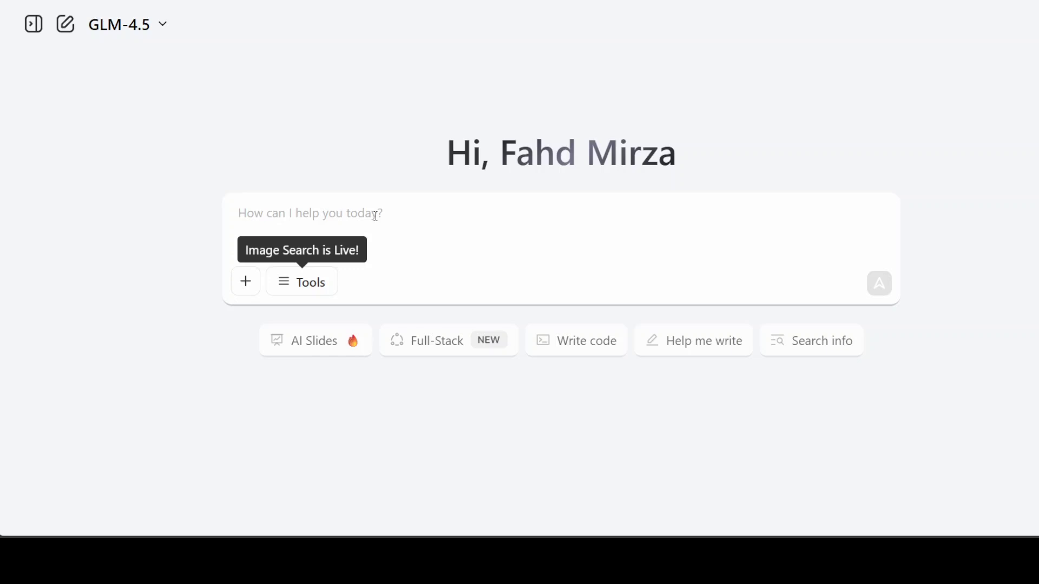
Step: Send GLM-4.5 the on-camera greeting and expand its Thought Process
{"action": "type", "text": "Hey smile, you are on camera. I am recording this for a youtube video."}
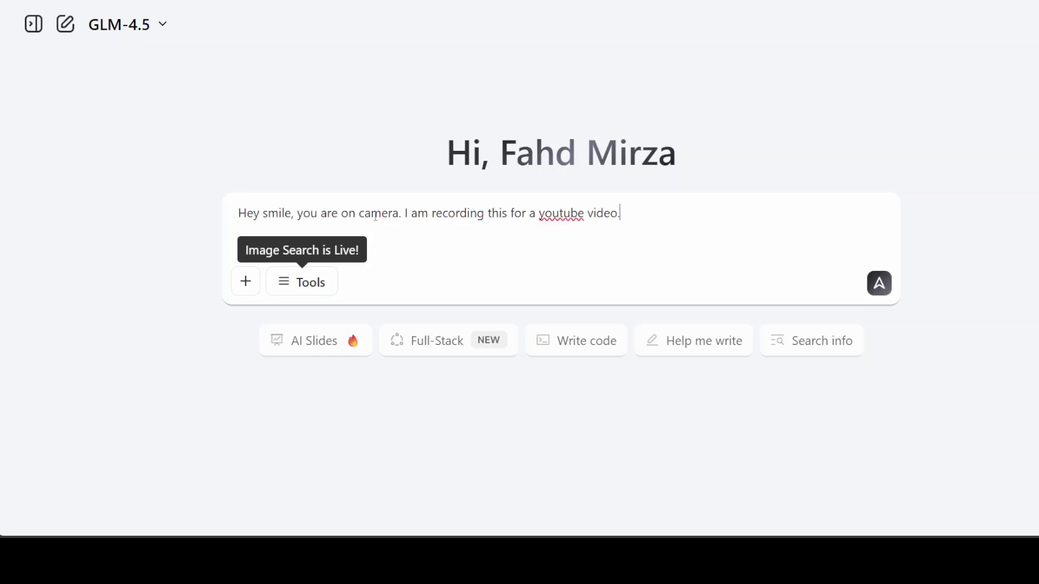
{"action": "key", "text": "Return"}
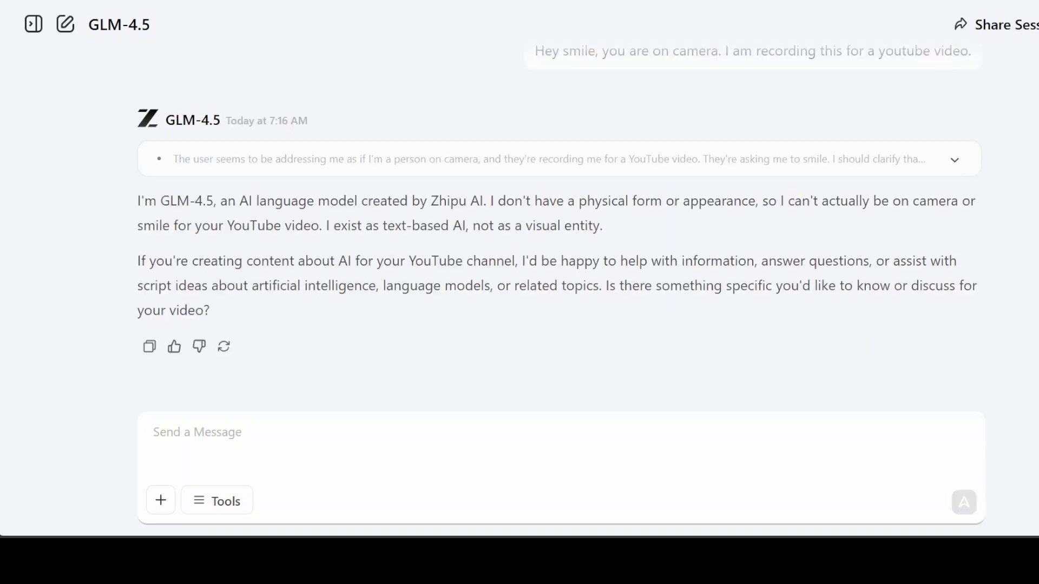
{"action": "left_click", "coordinate": [955, 163]}
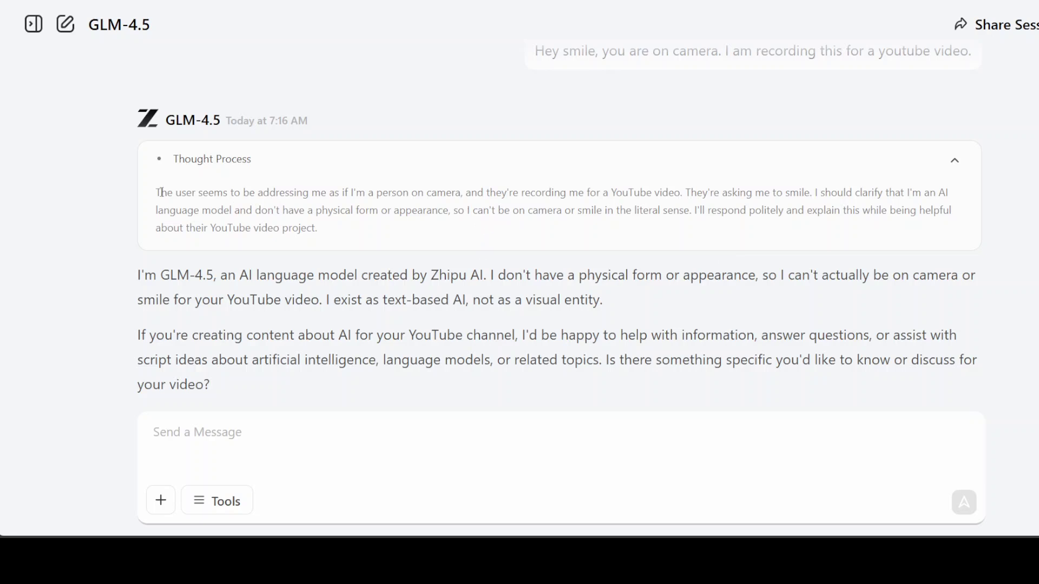
Step: Highlight the model's reasoning text and scroll through its full reply
{"action": "left_click_drag", "start_coordinate": [155, 193], "coordinate": [367, 234]}
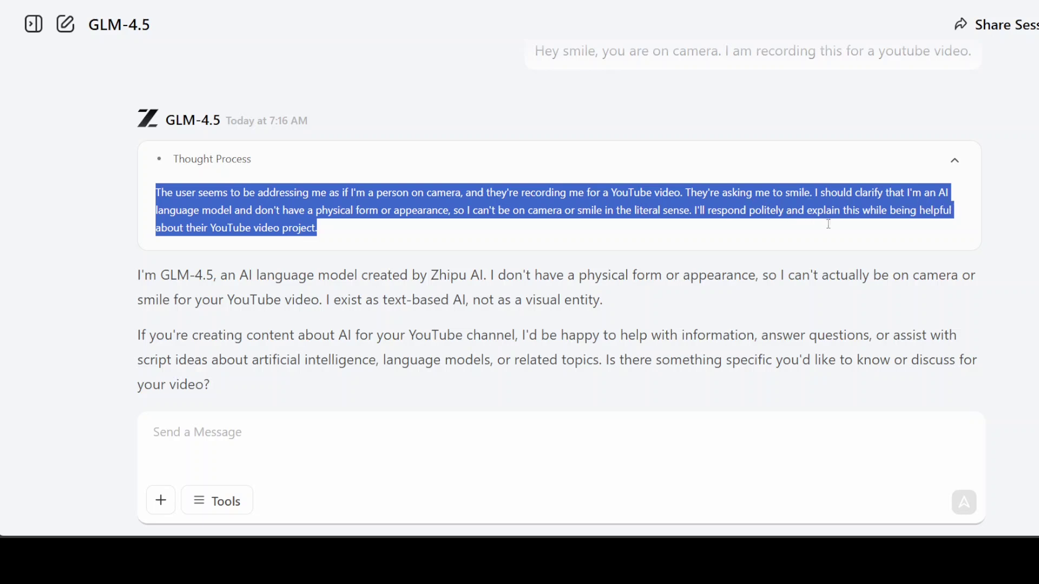
{"action": "scroll", "coordinate": [533, 251], "scroll_direction": "down", "scroll_amount": 1}
{"action": "scroll", "coordinate": [418, 241], "scroll_direction": "down", "scroll_amount": 1}
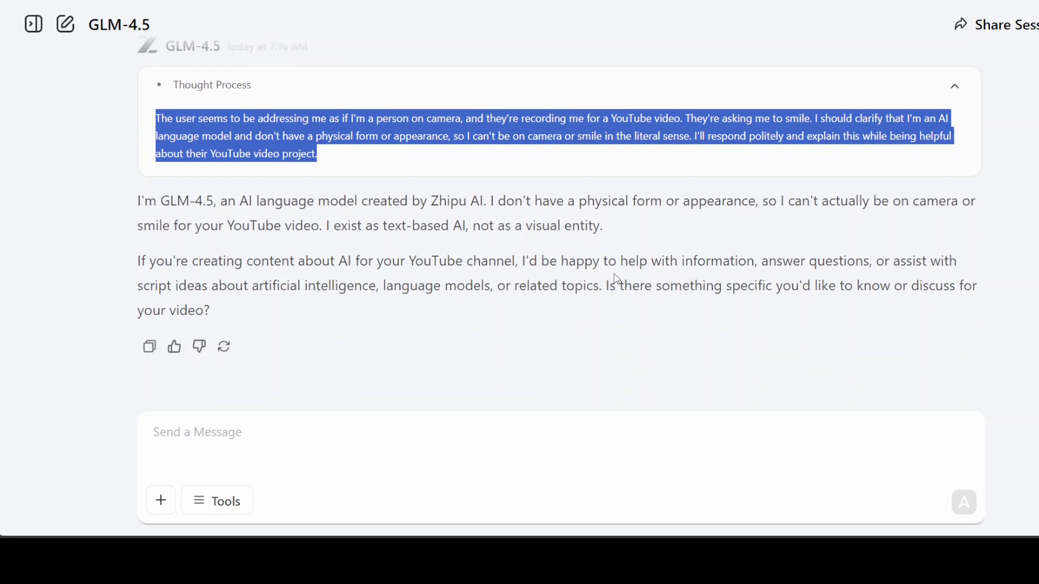
{"action": "scroll", "coordinate": [618, 280], "scroll_direction": "up", "scroll_amount": 2}
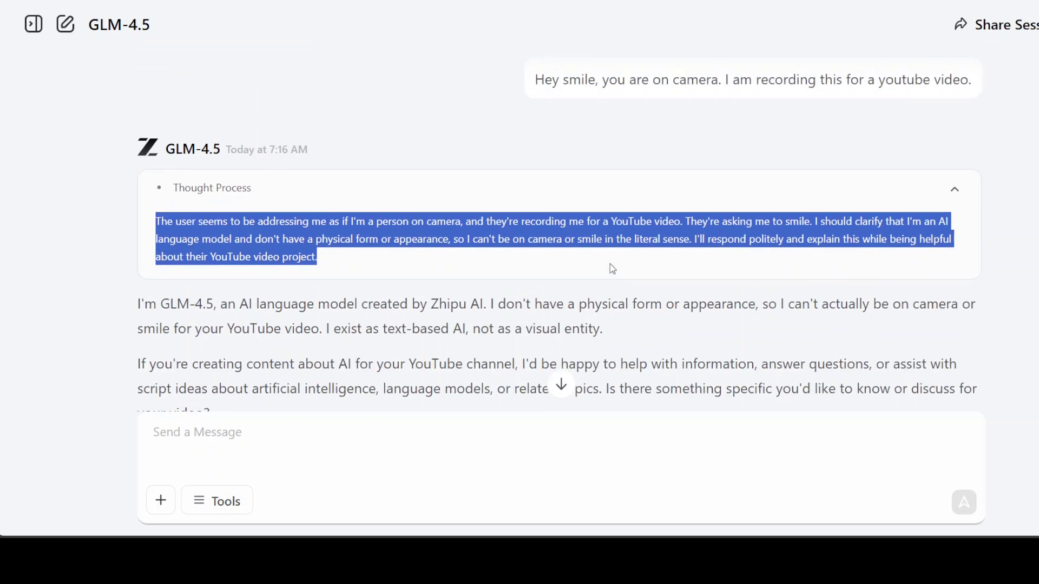
{"action": "scroll", "coordinate": [610, 265], "scroll_direction": "down", "scroll_amount": 2}
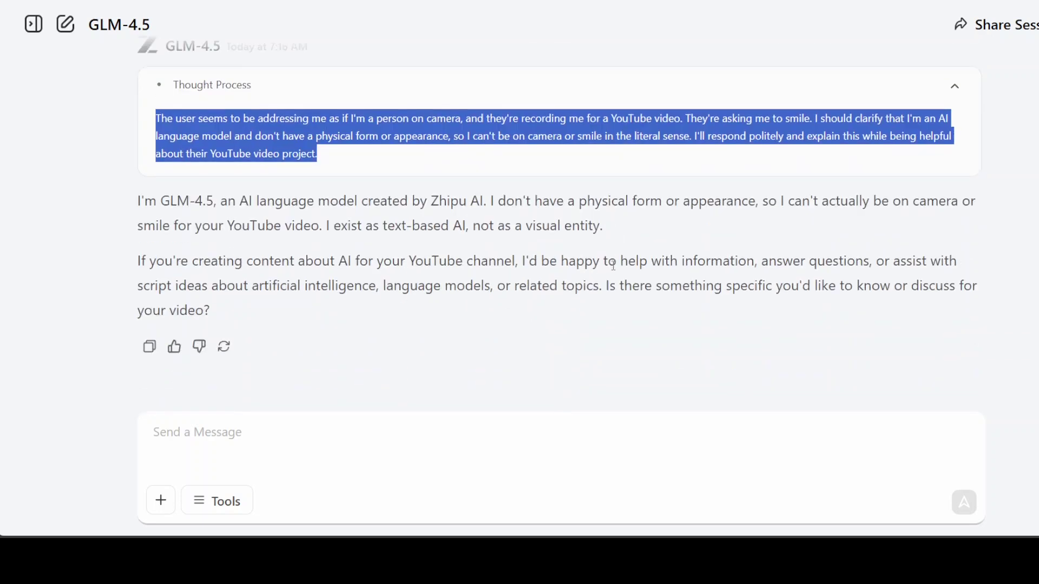
Step: Paste the Tesla-versus-legacy-automakers valuation prompt and enable Web Search for it
{"action": "left_click", "coordinate": [228, 435]}
{"action": "type", "text": "Act as a senior financial analyst at a hedge fund. Your task is to evaluate whether Tesla (TSLA) is undervalued or overvalued compared to legacy automakers (Toyota, Ford, Stellantis) based on real-time metrics. Use web search to gather: current P/E ratios, EV/EBITDA, battery tech R&D spend (2024), factory utilization rates, and recent insider trading activity. Then, scrape earnings call transcripts from the last quarter for sentiment cues. Synthesize a 1-page investment memo with a clear recommendation, including risks. You must cite at least 6 live sources, reconcile conflicting data, and simulate a 3-year DCF model with assumptions justified via retrieved data. If any data is missing, design a proxy metric and explain why."}
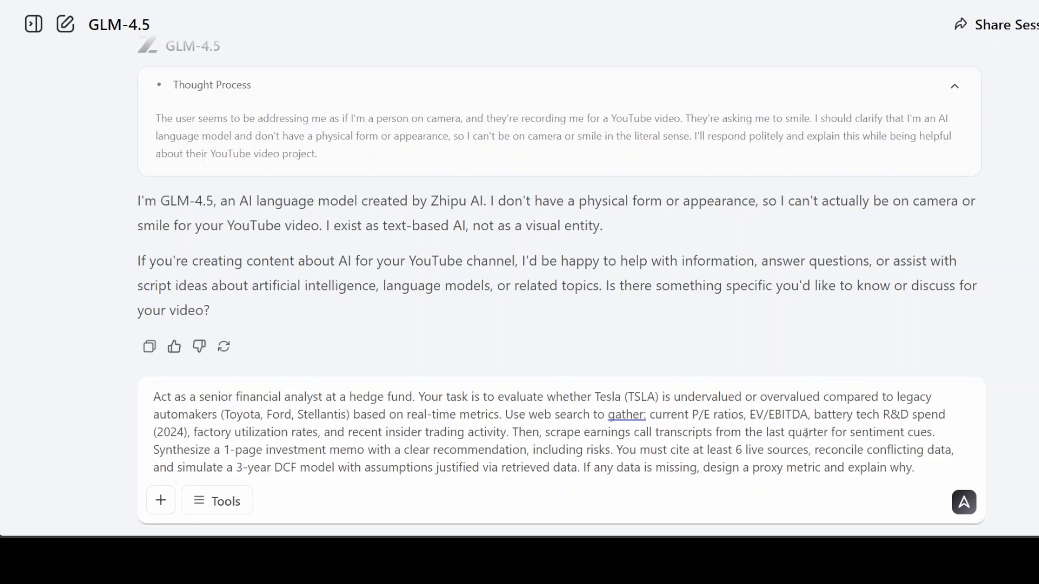
{"action": "left_click", "coordinate": [198, 500]}
{"action": "left_click", "coordinate": [279, 472]}
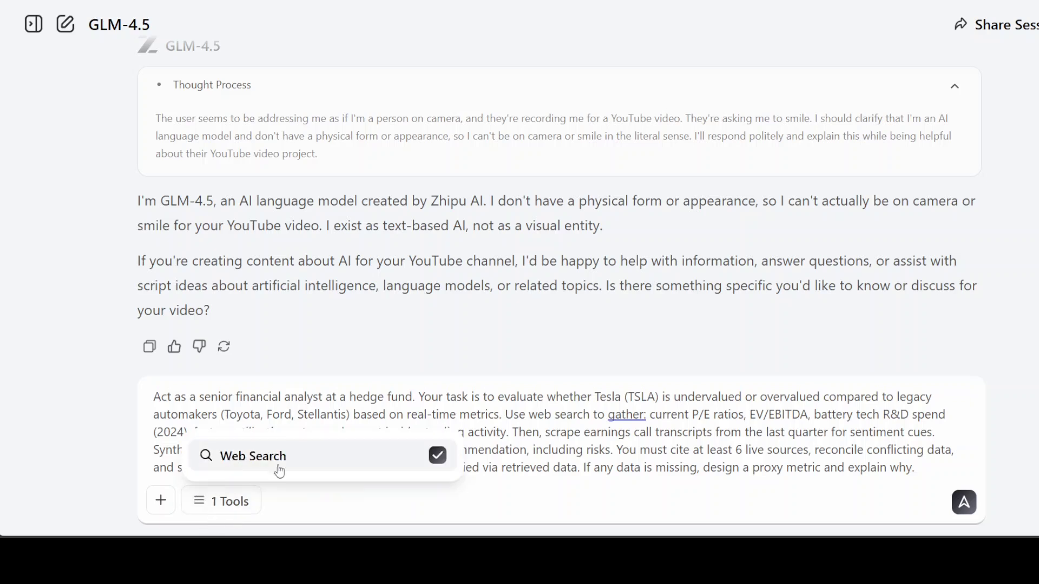
{"action": "left_click", "coordinate": [544, 442]}
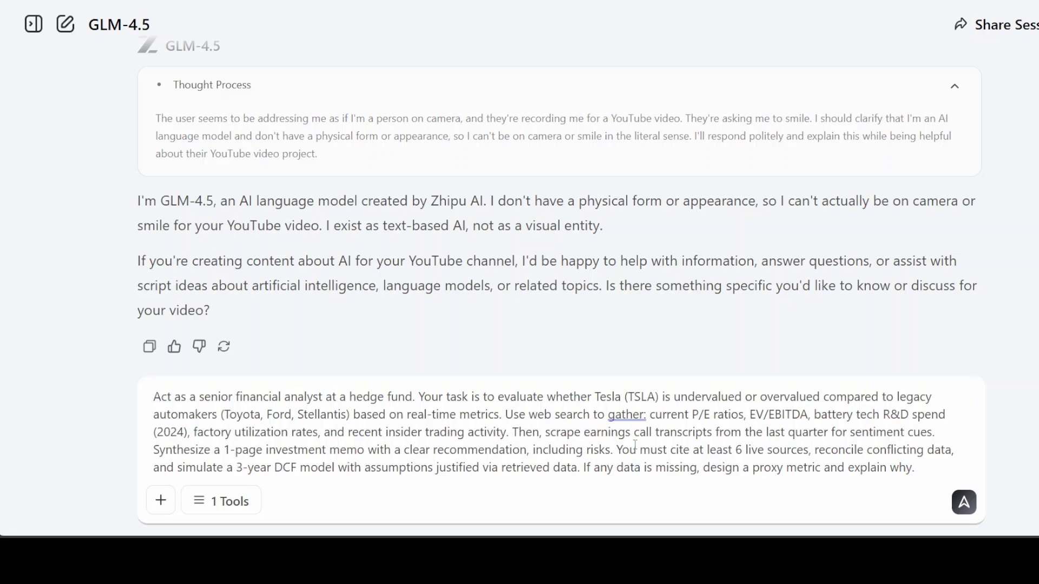
Step: Send the Tesla prompt, expand GLM-4.5's task breakdown, and review the first web search's results
{"action": "left_click", "coordinate": [963, 503]}
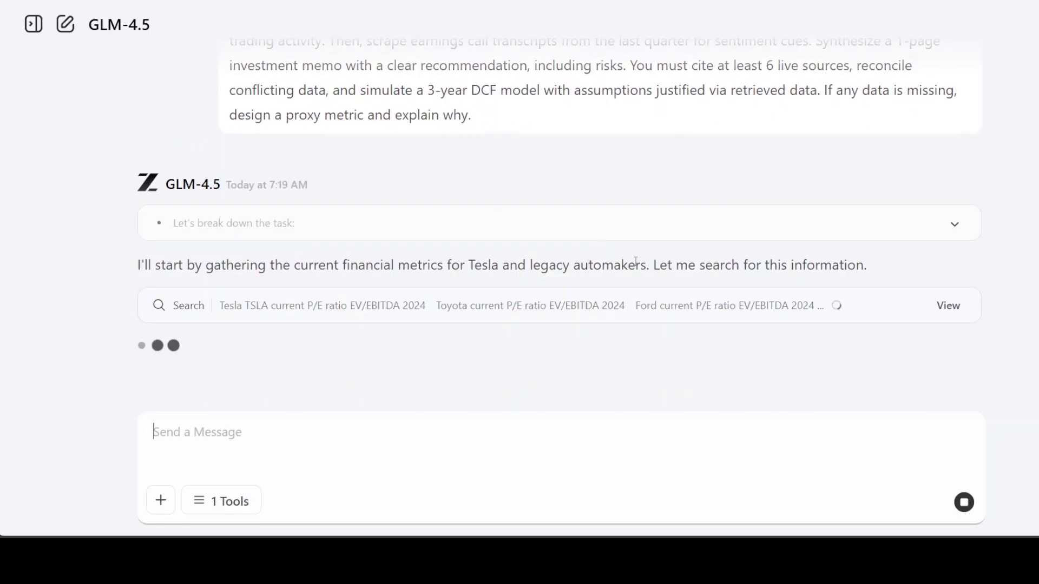
{"action": "left_click", "coordinate": [957, 228]}
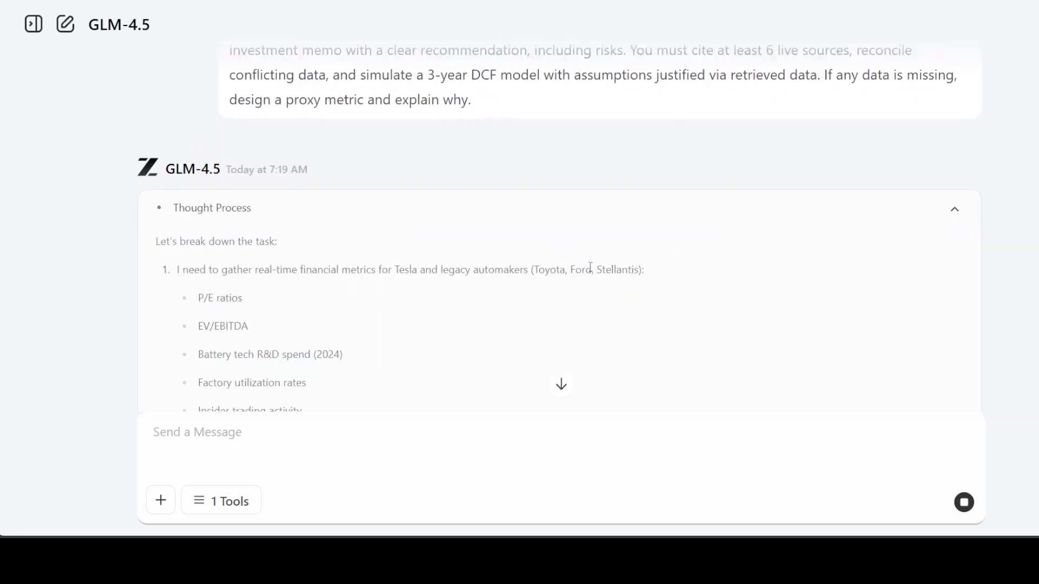
{"action": "scroll", "coordinate": [589, 265], "scroll_direction": "down", "scroll_amount": 9}
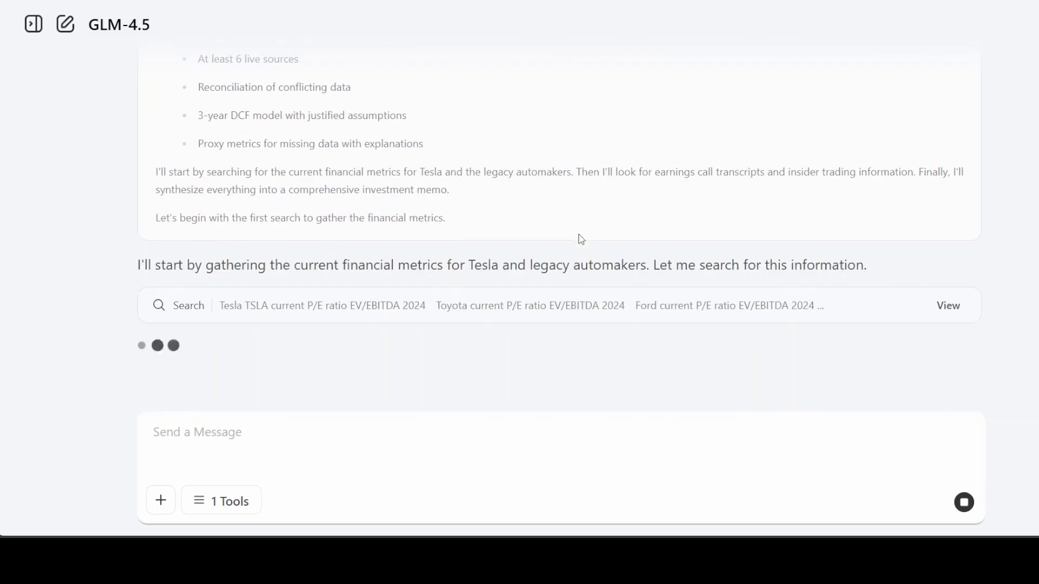
{"action": "left_click", "coordinate": [944, 306]}
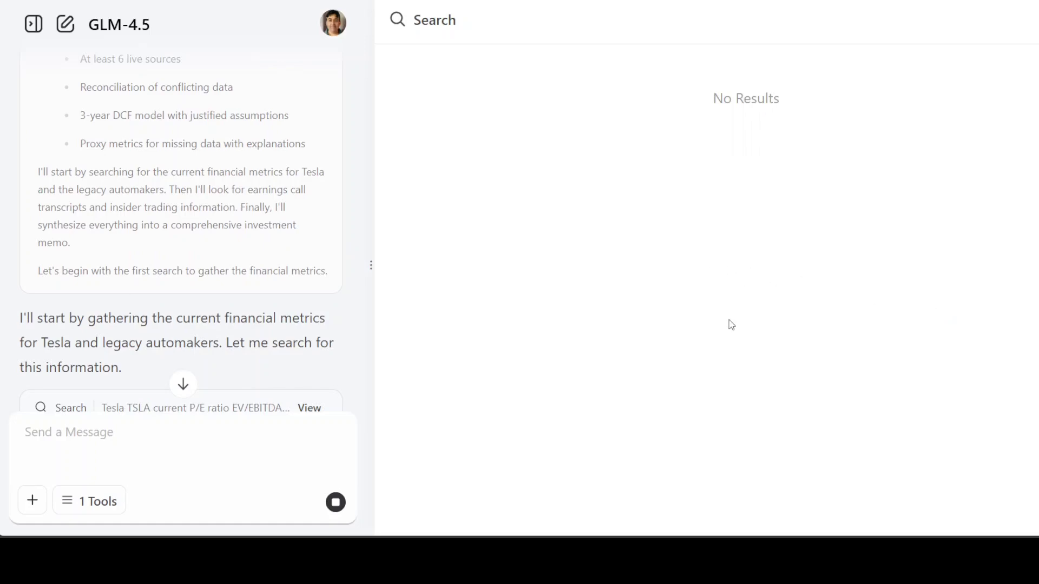
{"action": "scroll", "coordinate": [211, 339], "scroll_direction": "down", "scroll_amount": 2}
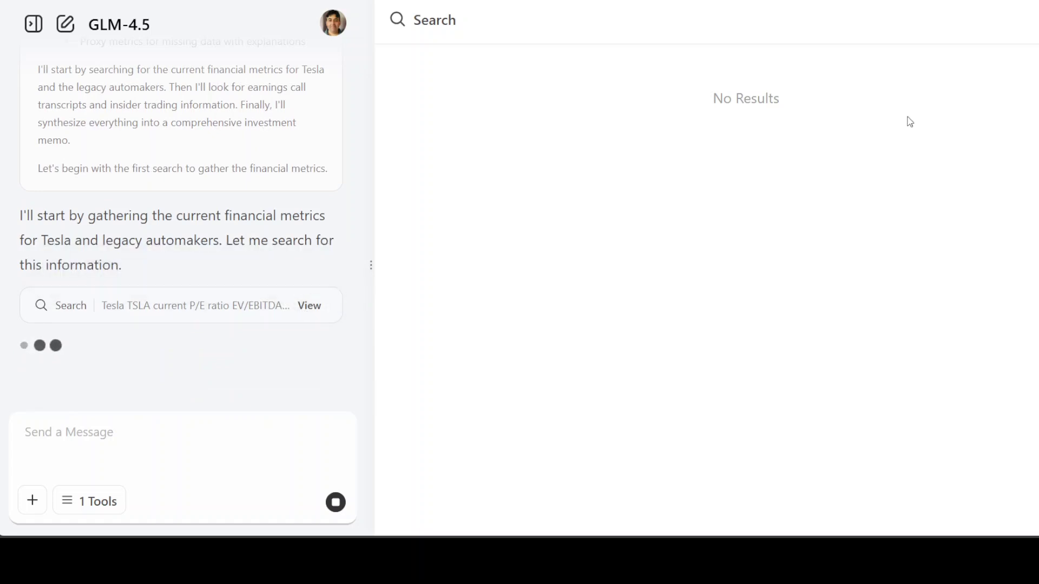
{"action": "key", "text": "Escape"}
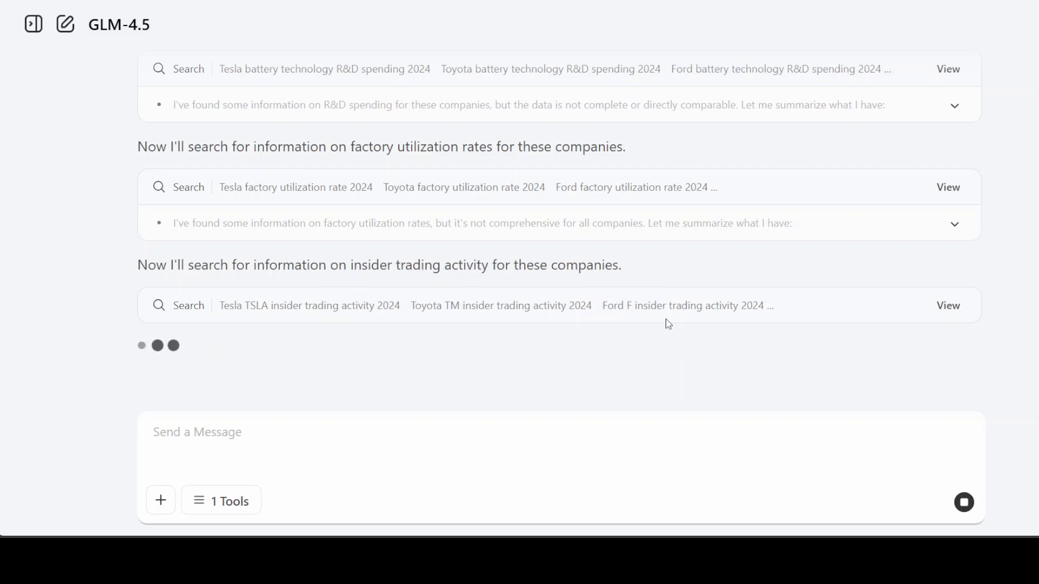
Step: Review GLM-4.5's research steps and inspect an earlier web search's results
{"action": "scroll", "coordinate": [670, 324], "scroll_direction": "up", "scroll_amount": 6}
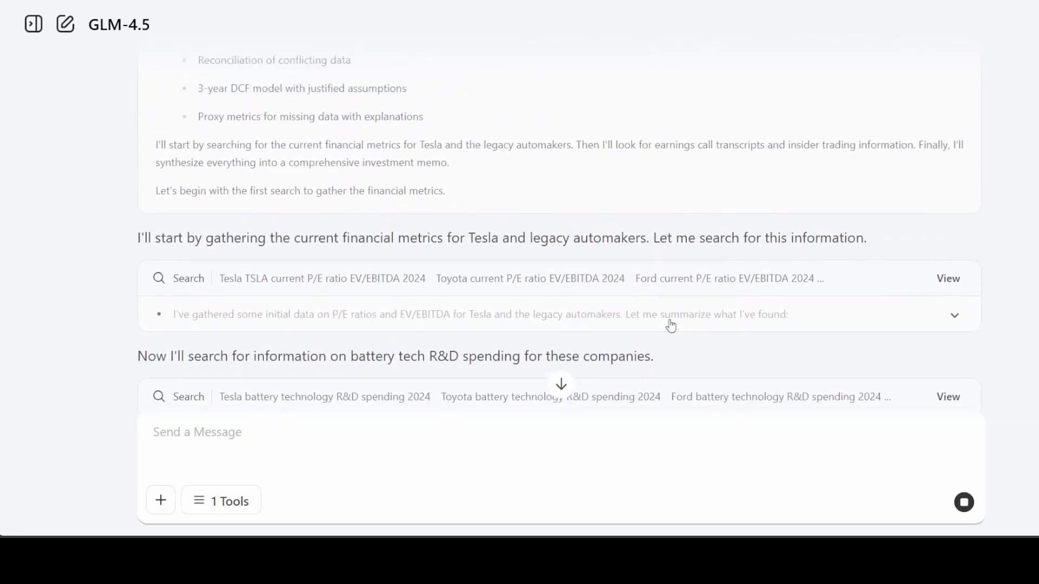
{"action": "scroll", "coordinate": [671, 324], "scroll_direction": "up", "scroll_amount": 3}
{"action": "scroll", "coordinate": [669, 320], "scroll_direction": "down", "scroll_amount": 6}
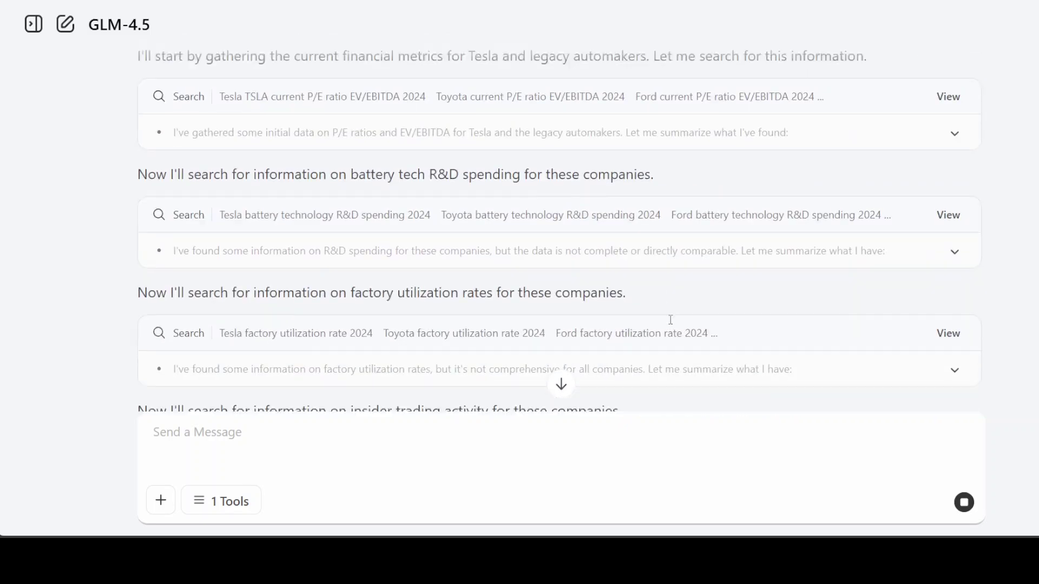
{"action": "scroll", "coordinate": [669, 319], "scroll_direction": "down", "scroll_amount": 3}
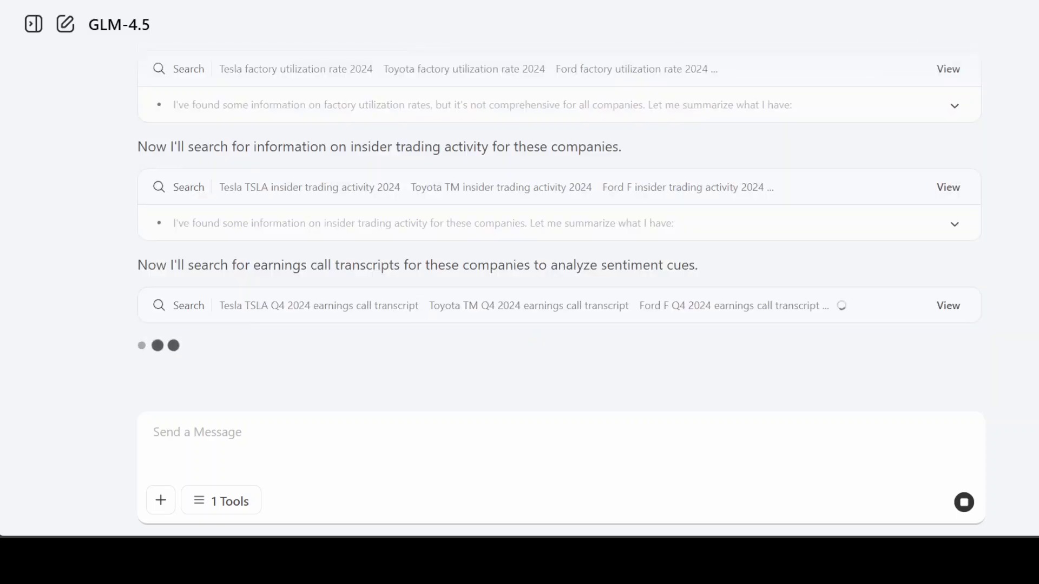
{"action": "left_click", "coordinate": [951, 308]}
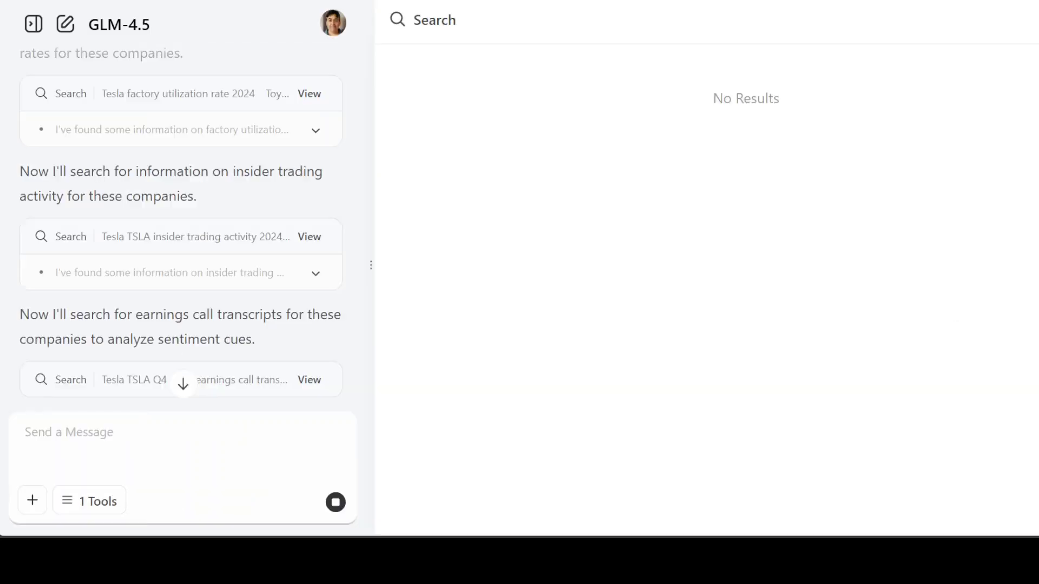
{"action": "key", "text": "Escape"}
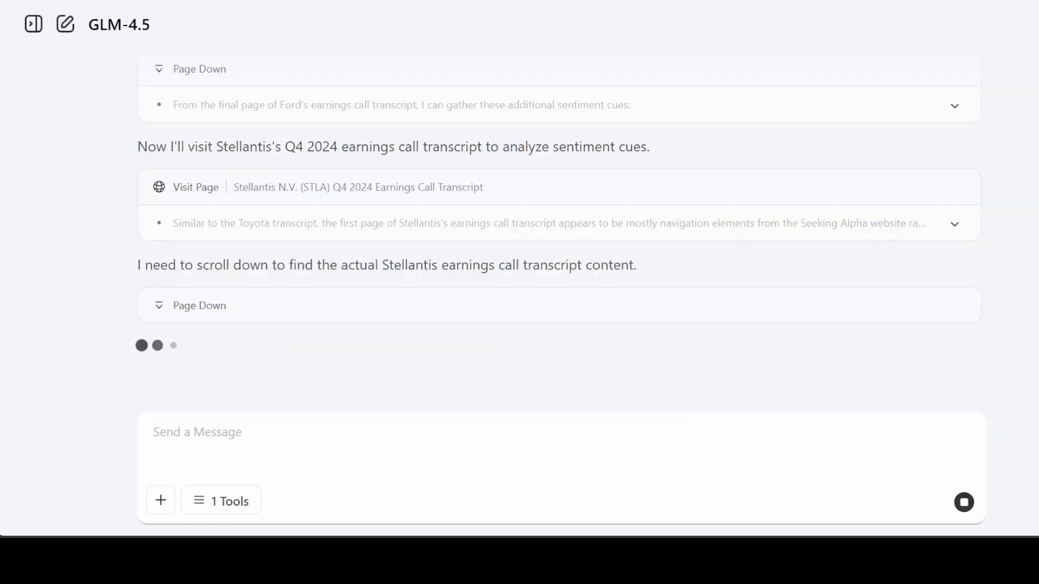
Step: Scroll through the earnings-call sentiment summary for Tesla, Ford, Stellantis and Toyota
{"action": "scroll", "coordinate": [560, 233], "scroll_direction": "up", "scroll_amount": 15}
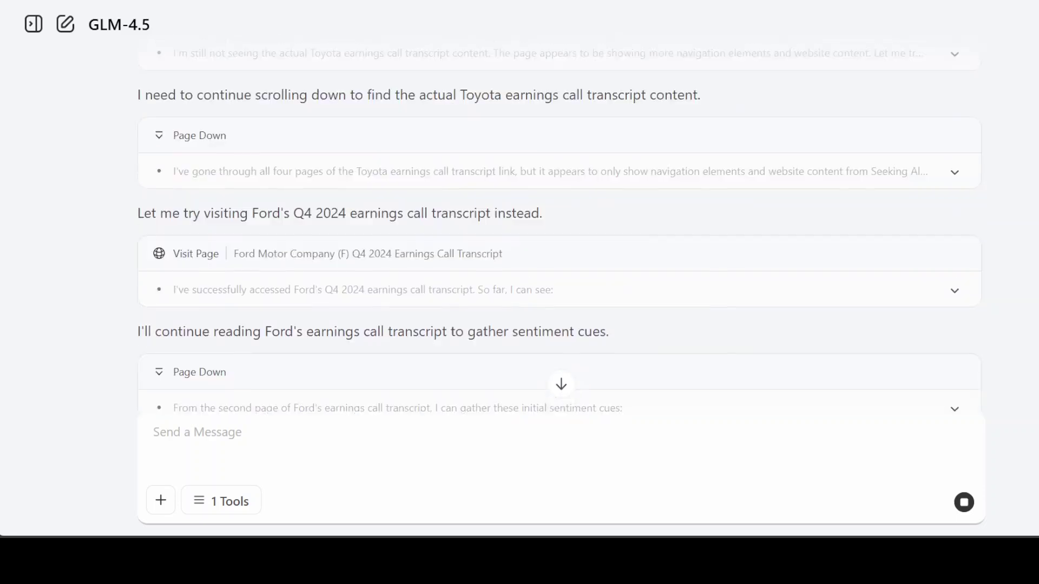
{"action": "scroll", "coordinate": [559, 233], "scroll_direction": "up", "scroll_amount": 15}
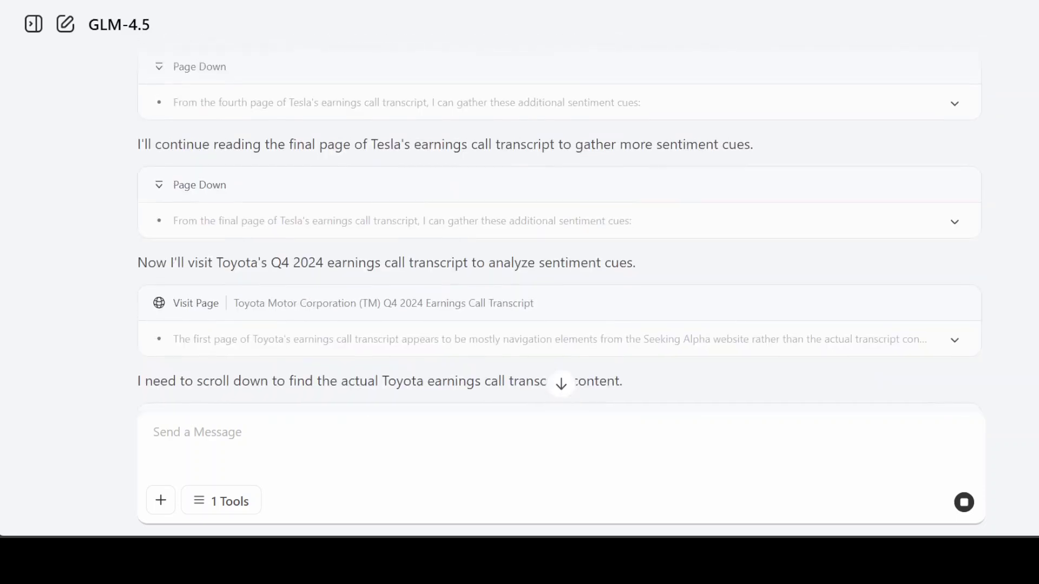
{"action": "scroll", "coordinate": [560, 232], "scroll_direction": "up", "scroll_amount": 15}
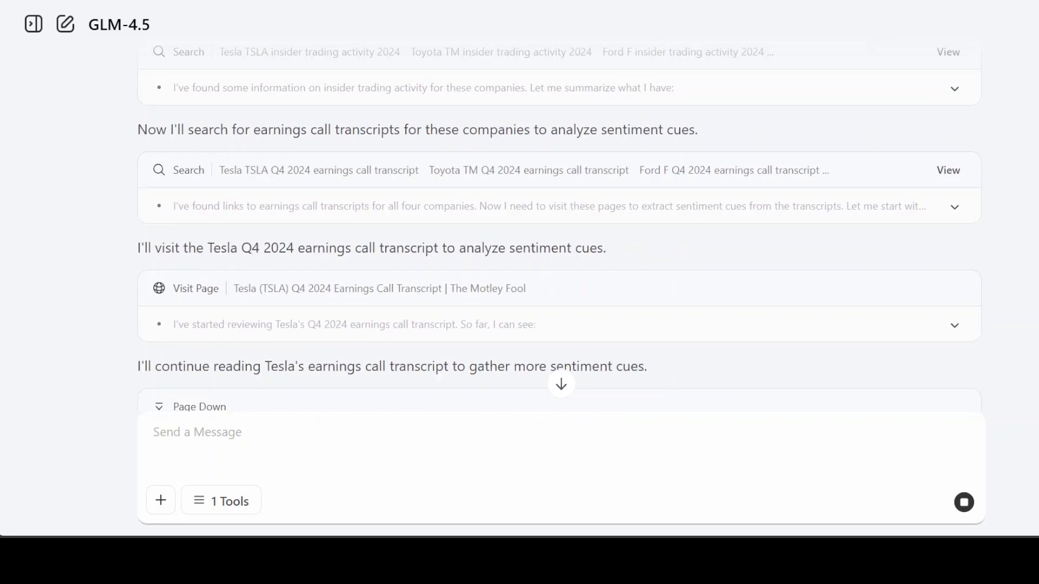
{"action": "scroll", "coordinate": [560, 233], "scroll_direction": "up", "scroll_amount": 7}
{"action": "scroll", "coordinate": [559, 233], "scroll_direction": "up", "scroll_amount": 15}
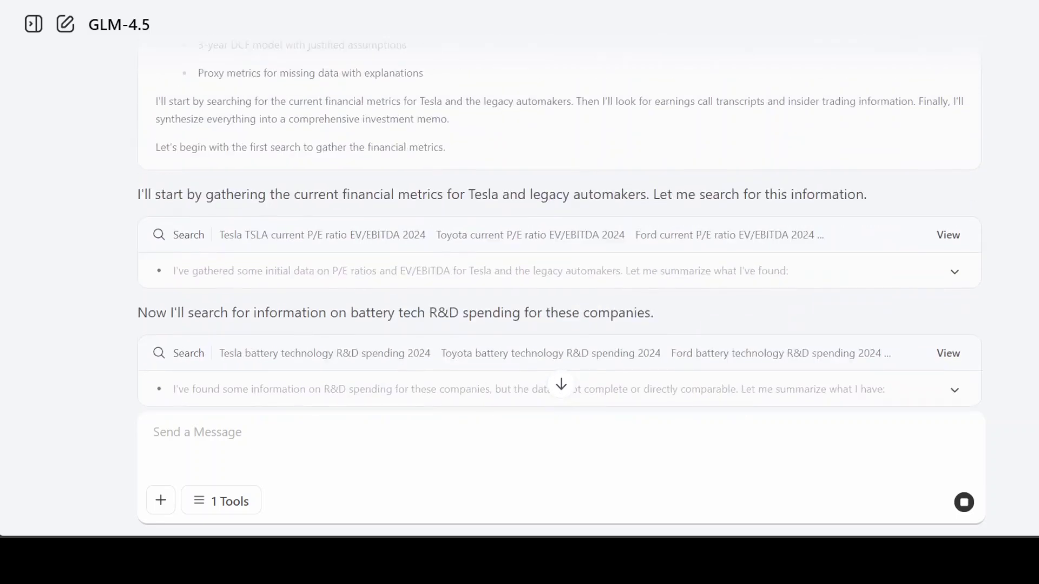
{"action": "scroll", "coordinate": [560, 233], "scroll_direction": "down", "scroll_amount": 20}
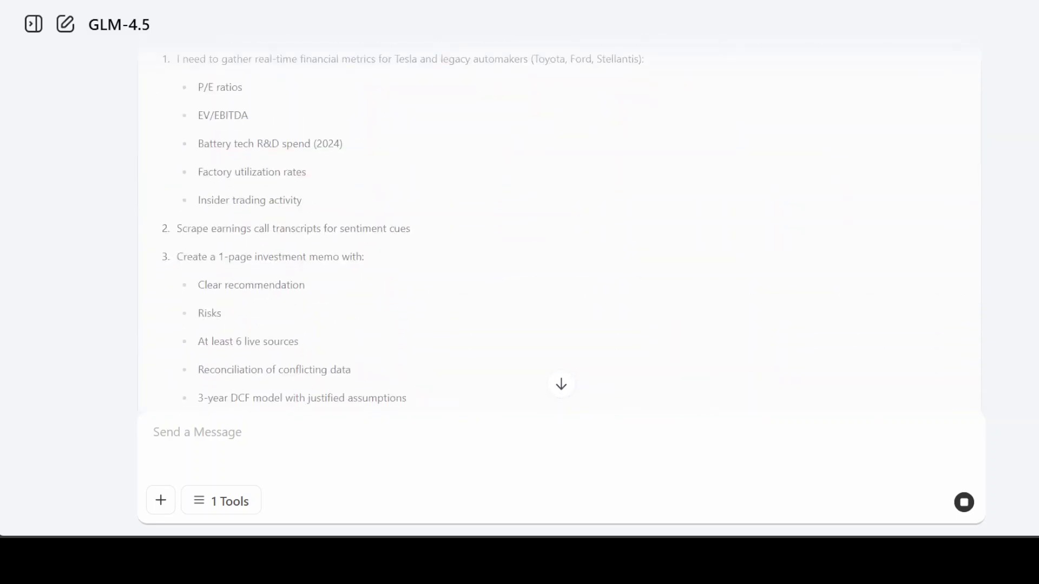
{"action": "scroll", "coordinate": [560, 233], "scroll_direction": "down", "scroll_amount": 20}
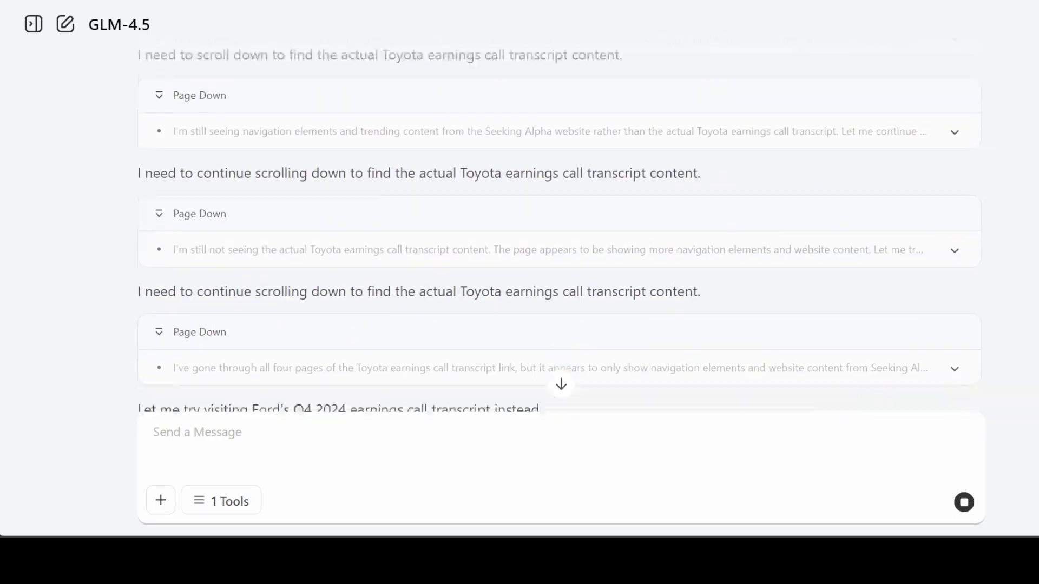
{"action": "scroll", "coordinate": [560, 232], "scroll_direction": "down", "scroll_amount": 5}
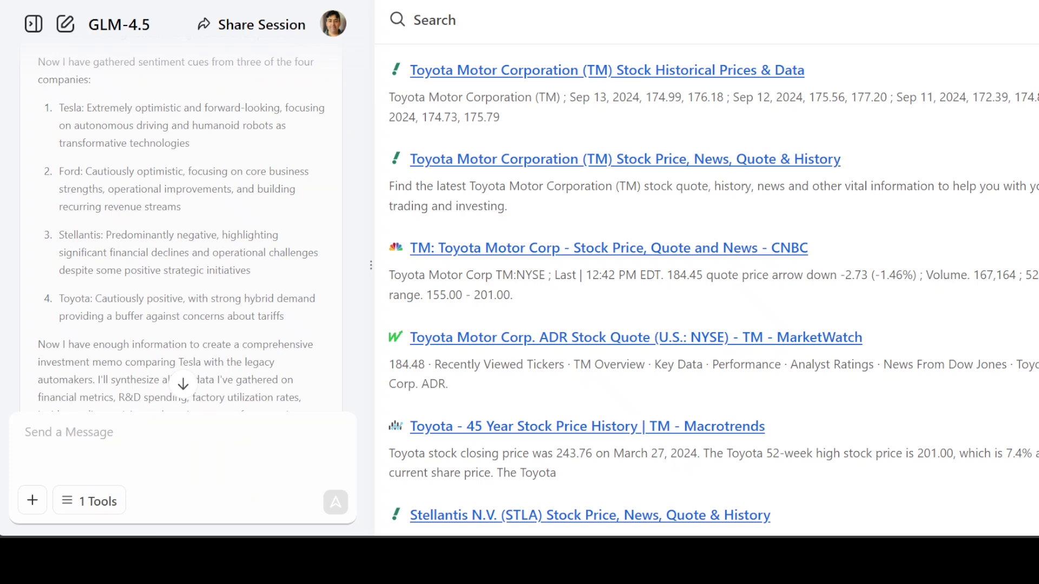
Step: Close the Toyota stock-price search results panel beside the Tesla chat
{"action": "scroll", "coordinate": [182, 227], "scroll_direction": "up", "scroll_amount": 1}
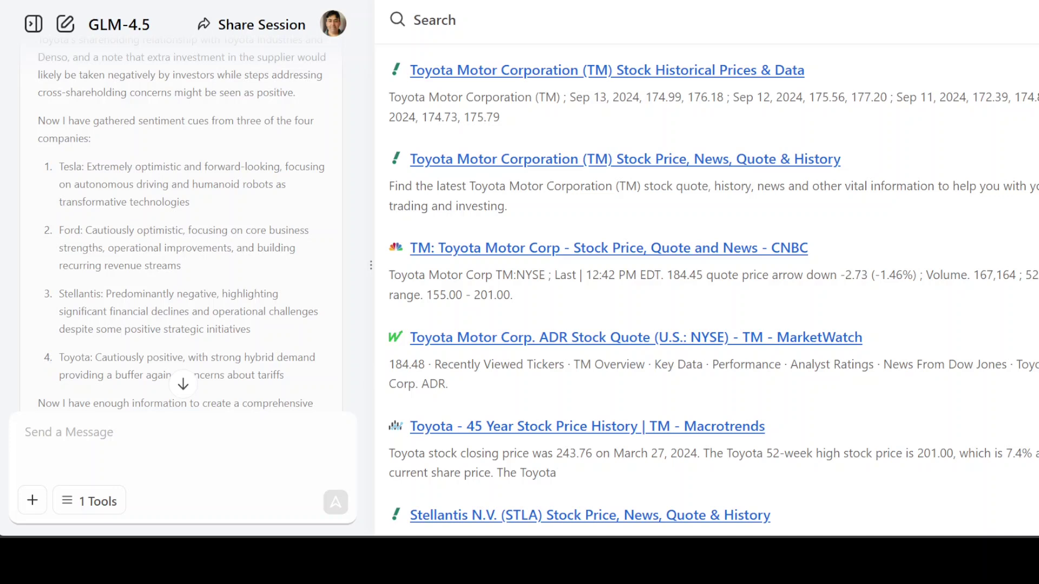
{"action": "key", "text": "Escape"}
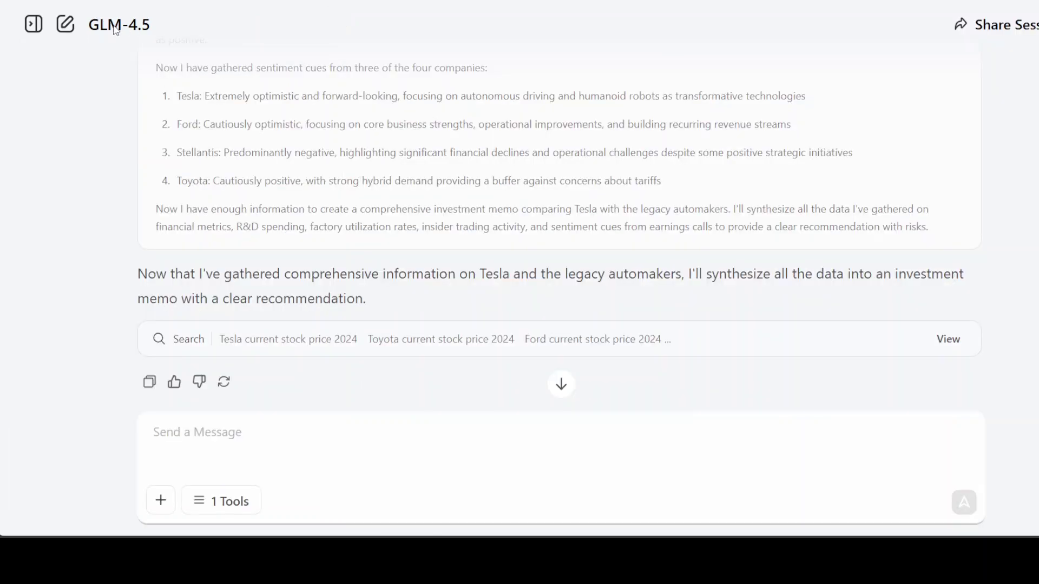
Step: Open a new empty chat and switch its model to GLM-4.5-Air
{"action": "left_click", "coordinate": [66, 24]}
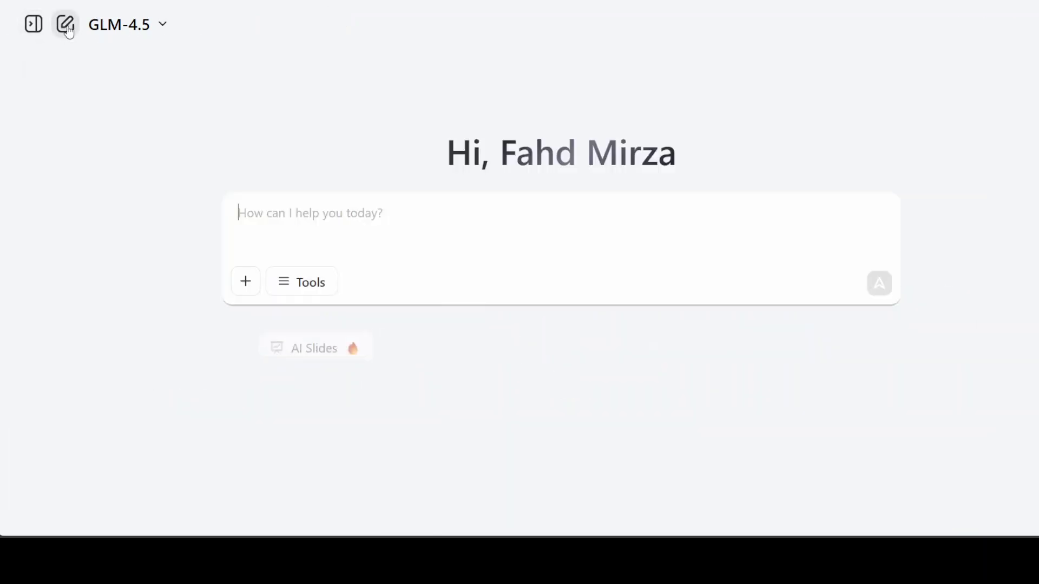
{"action": "left_click", "coordinate": [140, 31]}
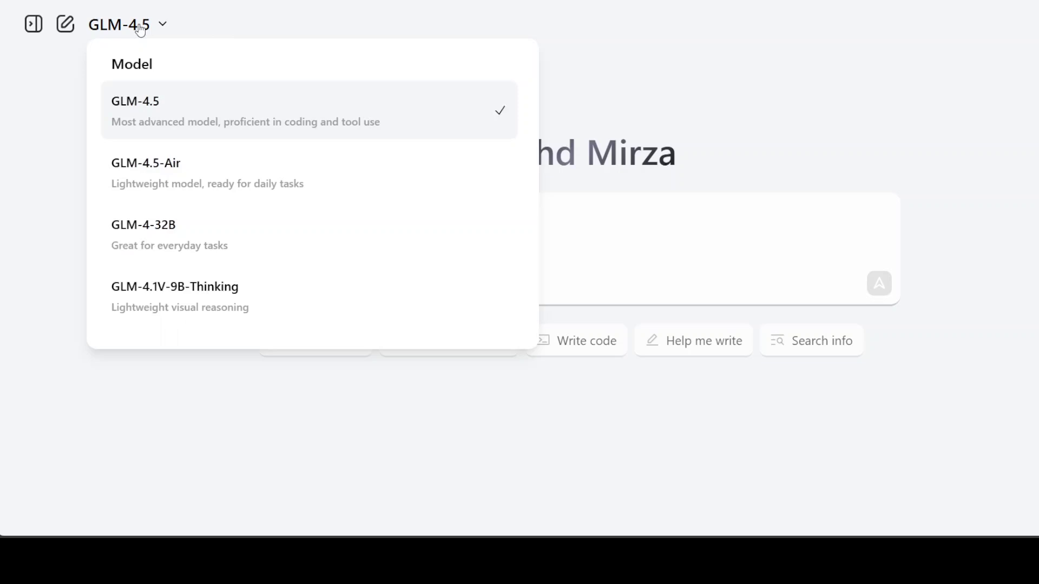
{"action": "left_click", "coordinate": [140, 171]}
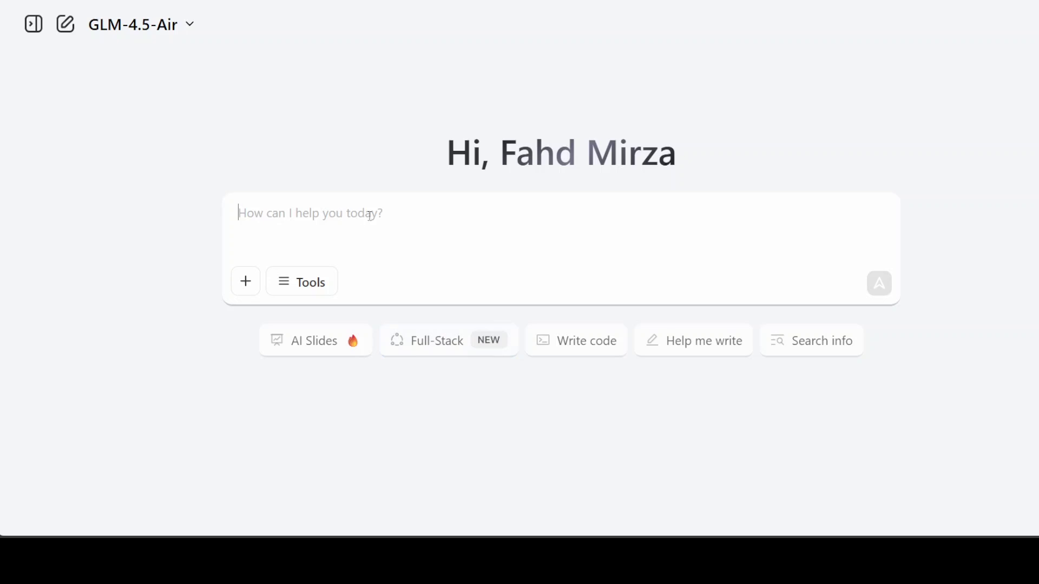
Step: Send GLM-4.5-Air the multilingual 'I Love You, and thats why I am happy' prompt and follow its thinking
{"action": "type", "text": "Translate \"I Love You, and thats why I am happy\" into the following languages: English, Mandarin Chinese, Hindi, Spanish, French, Standard Arabic, Bengali, Russian, Portuguese (Brazilian), Urdu, Indonesian, German, Japanese, Swahili, Marathi, Telugu, Turkish, Tamil, Yue Chinese (Cantonese), Vietnamese, Tagalog (Filipino), Wu Chinese (Shanghainese), Korean, Persian (Farsi), Italian, Thai, Gujarati, Ukrainian, Polish, Kannada, Malayalam, Oriya (Odia), Sunda, Burmese, Panjabi (Punjabi), Hausa, Maithili, Romanian, Bhojpuri, Azerbaijani, Dutch, Cebuano, Kurdish, Serbo-Croatian, Uzbek, Amharic, Malagasy, Saraiki, Nepali, Sinhalese, and Khmer. Also, translate it into ancient runes and into any random language of your choice."}
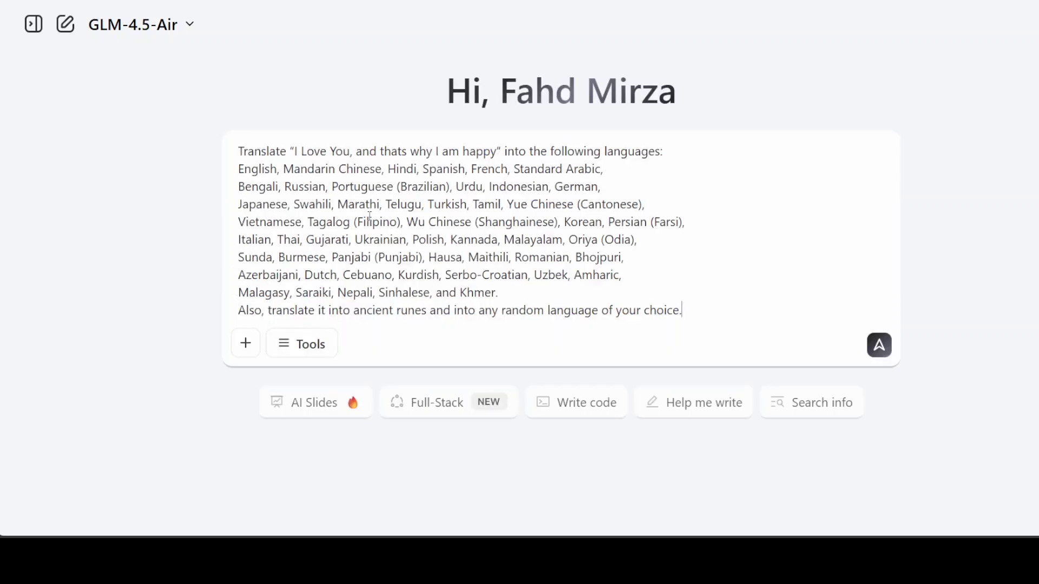
{"action": "key", "text": "Return"}
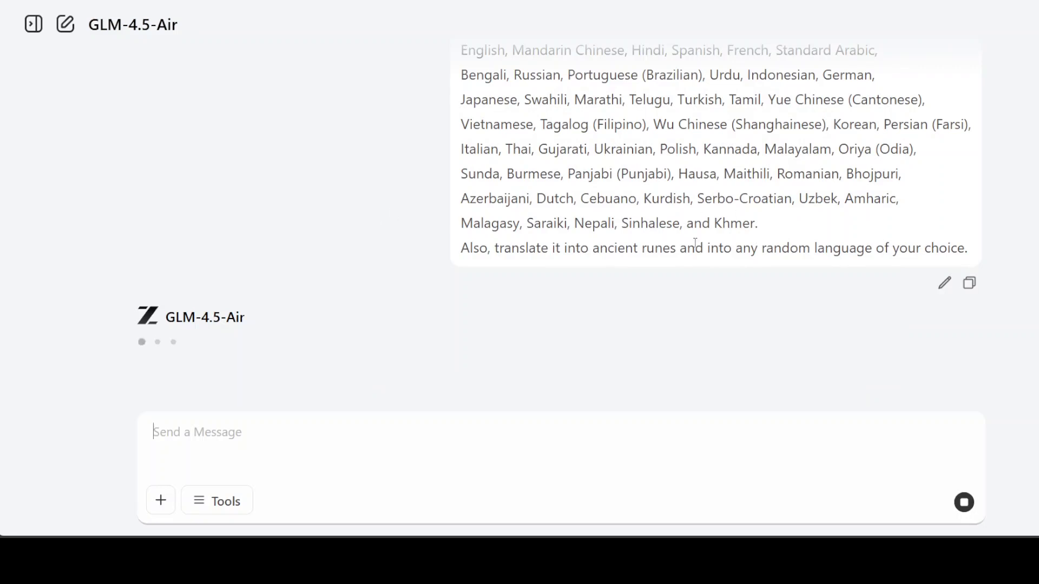
{"action": "scroll", "coordinate": [554, 132], "scroll_direction": "up", "scroll_amount": 1}
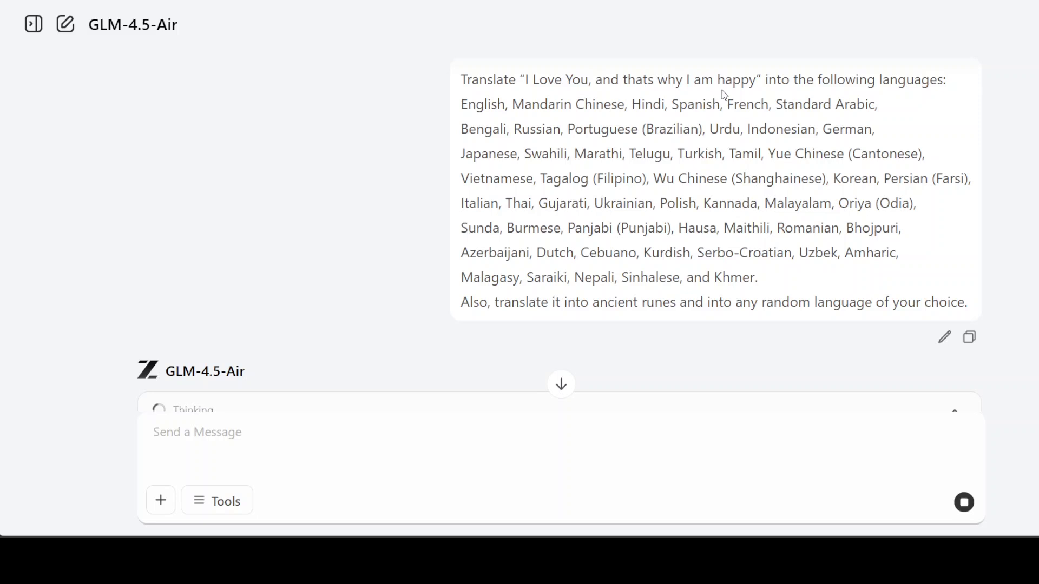
{"action": "scroll", "coordinate": [785, 156], "scroll_direction": "down", "scroll_amount": 2}
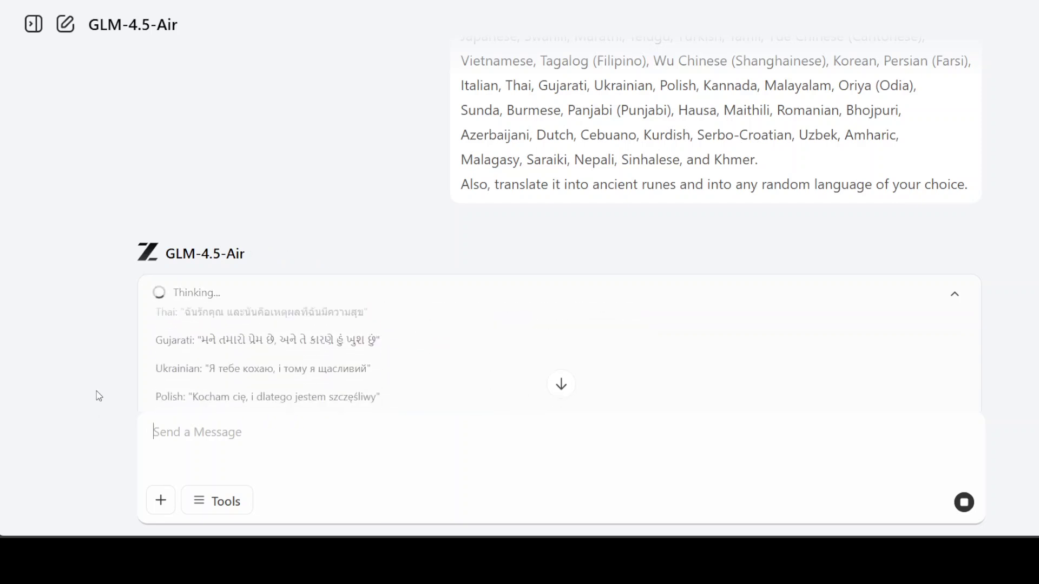
{"action": "scroll", "coordinate": [97, 392], "scroll_direction": "down", "scroll_amount": 2}
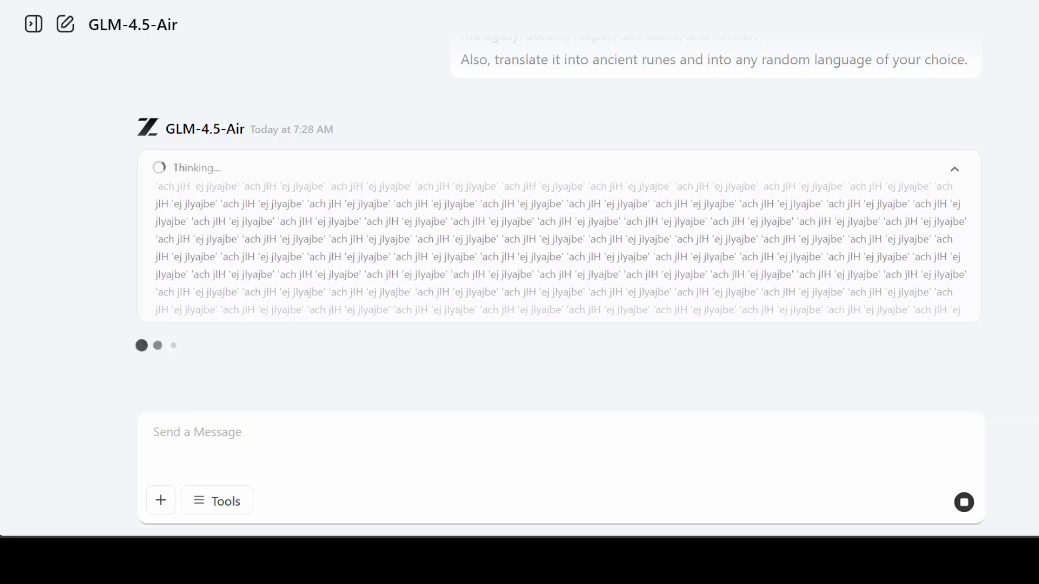
Step: Stop the translation reply and start a new chat with GLM-4.5 selected
{"action": "left_click", "coordinate": [965, 504]}
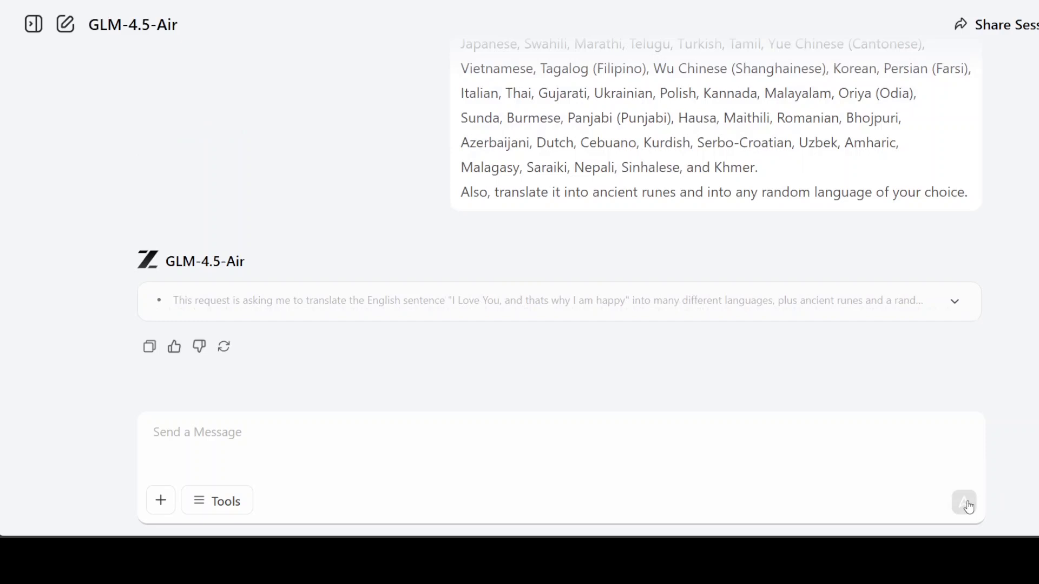
{"action": "left_click", "coordinate": [65, 28]}
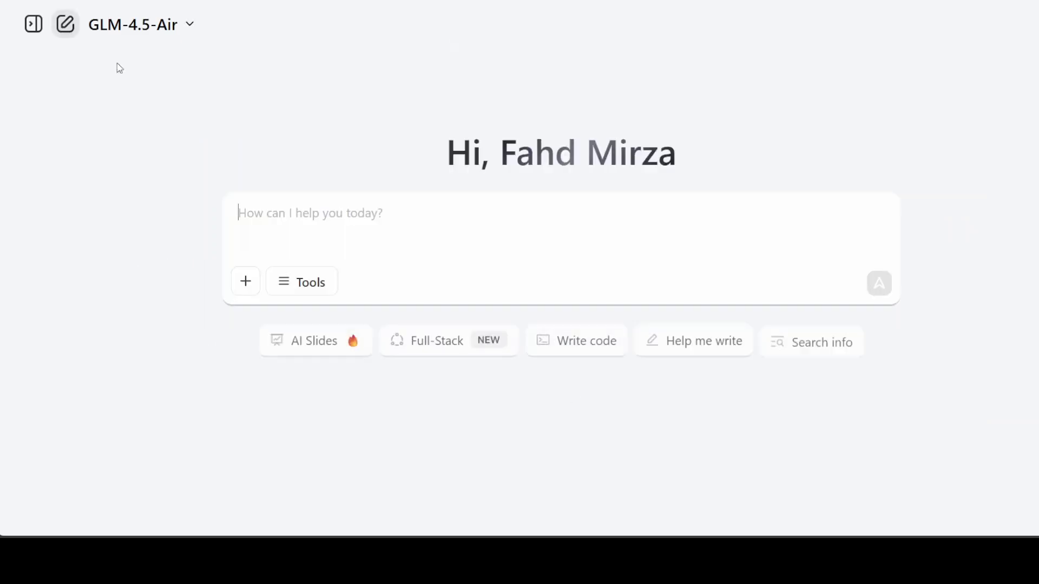
{"action": "left_click", "coordinate": [188, 32]}
{"action": "left_click", "coordinate": [145, 106]}
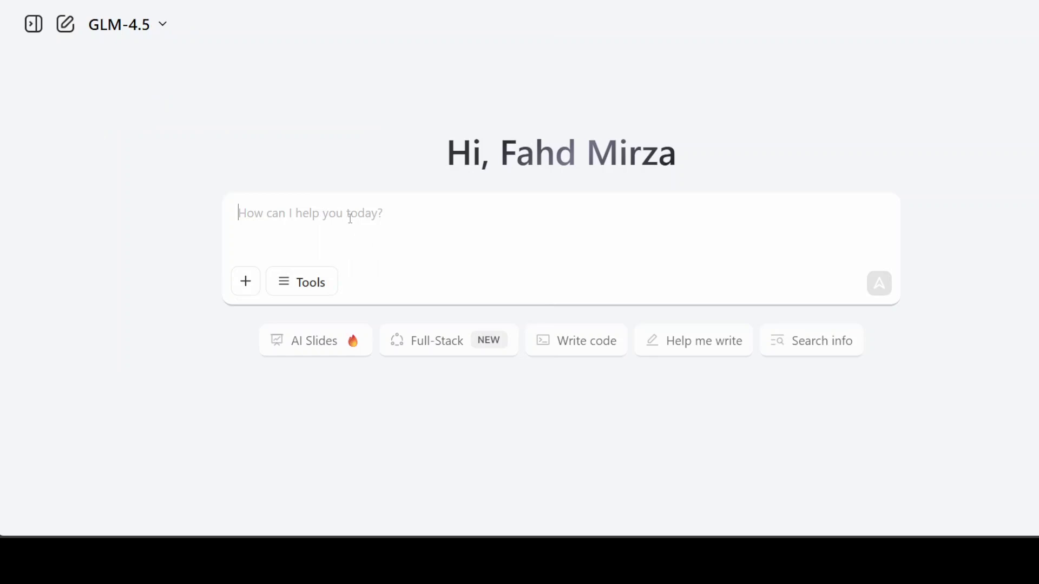
Step: Paste and send the p5.js rocket-and-fireworks HTML animation prompt
{"action": "key", "text": "ctrl+v"}
{"action": "scroll", "coordinate": [440, 257], "scroll_direction": "up", "scroll_amount": 5}
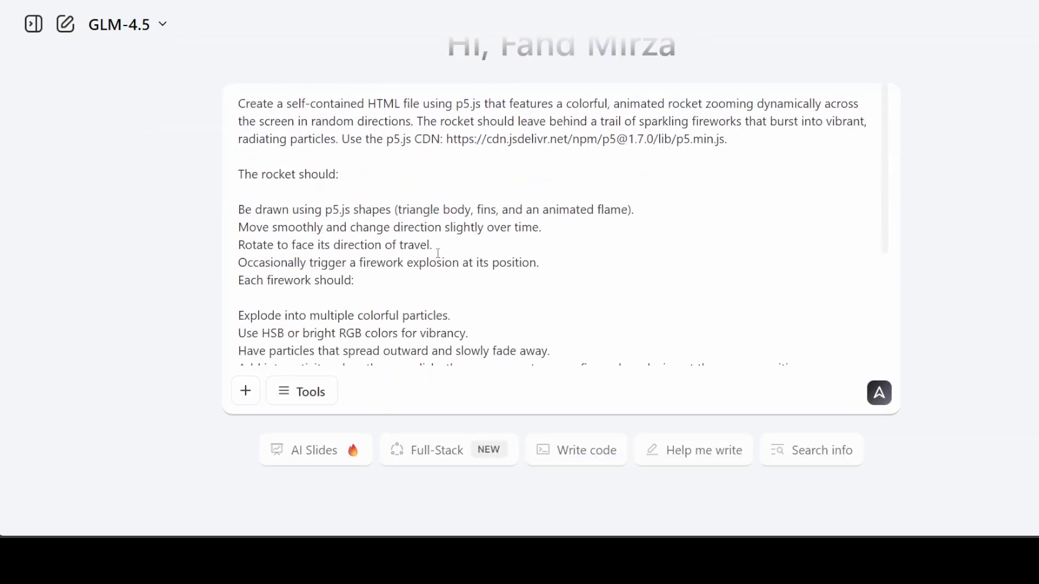
{"action": "left_click", "coordinate": [879, 393]}
{"action": "scroll", "coordinate": [572, 233], "scroll_direction": "up", "scroll_amount": 6}
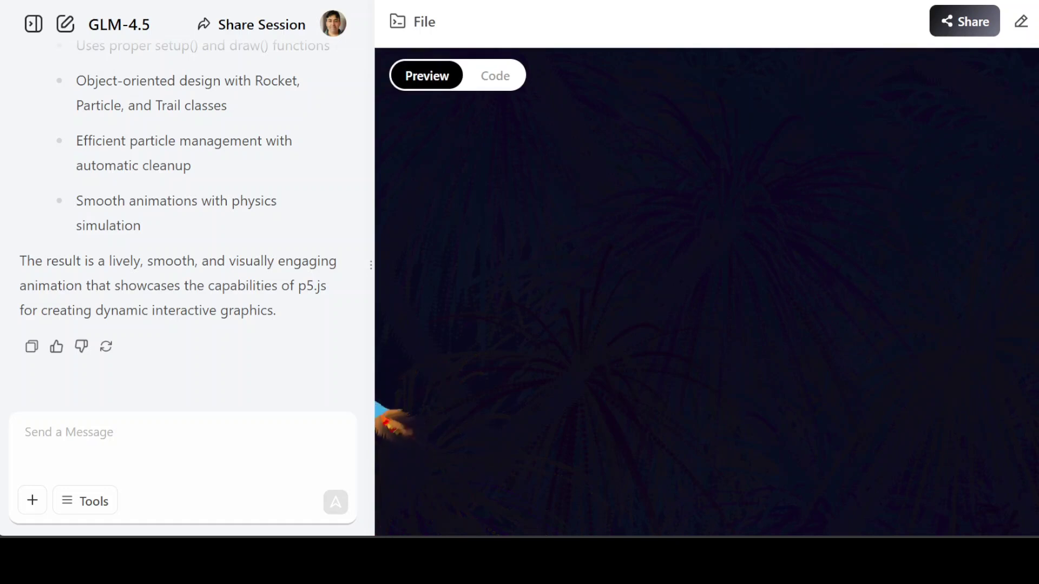
Step: Spawn 29 firework bursts at spots across the top, middle, bottom and edges of the Preview canvas
{"action": "left_click", "coordinate": [689, 233]}
{"action": "left_click", "coordinate": [875, 353]}
{"action": "left_click", "coordinate": [734, 210]}
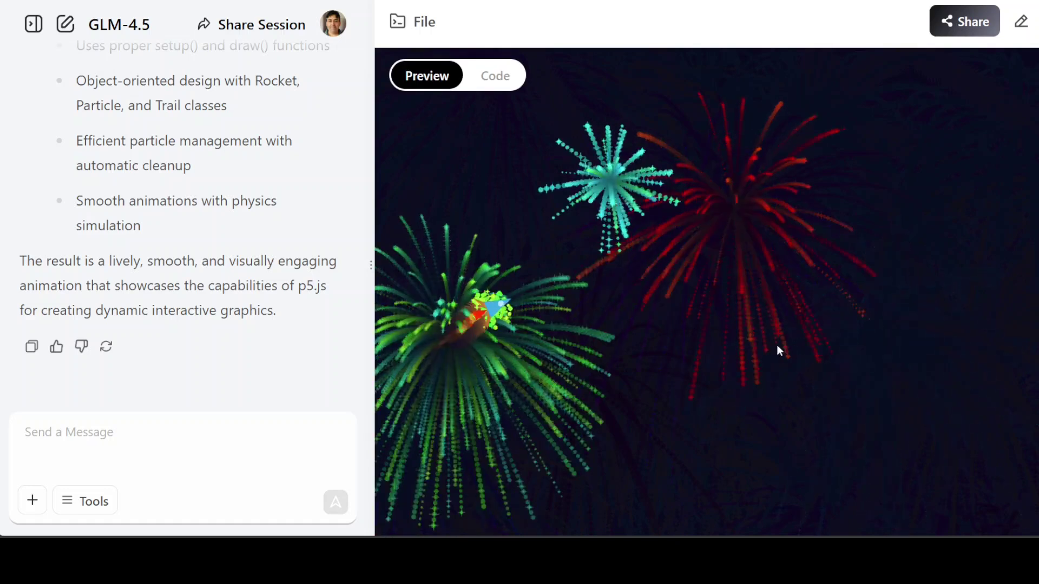
{"action": "left_click", "coordinate": [873, 357]}
{"action": "left_click", "coordinate": [970, 230]}
{"action": "left_click", "coordinate": [836, 170]}
{"action": "left_click", "coordinate": [615, 113]}
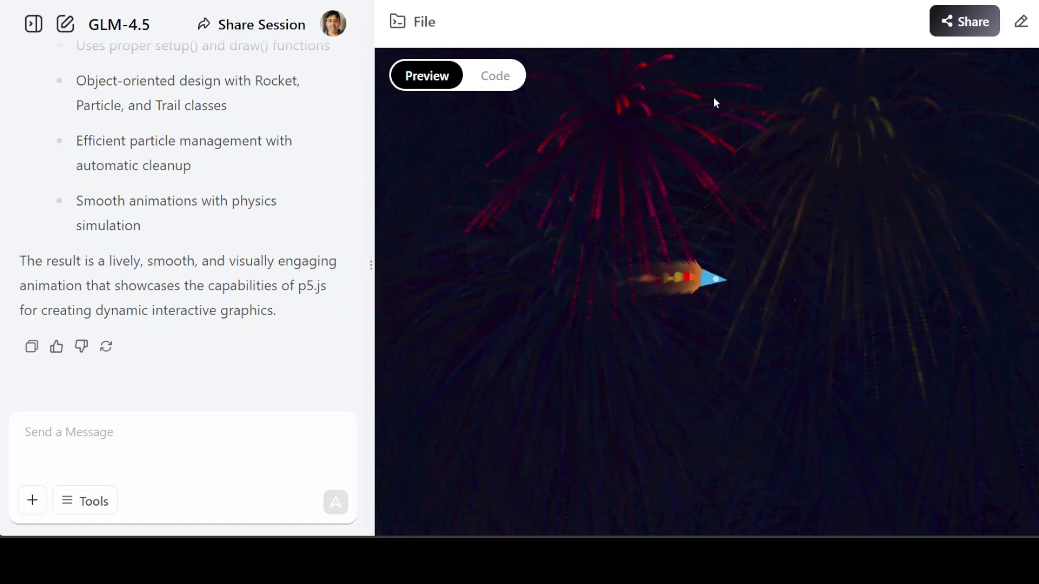
{"action": "left_click", "coordinate": [700, 104]}
{"action": "left_click", "coordinate": [521, 378]}
{"action": "left_click", "coordinate": [823, 433]}
{"action": "left_click", "coordinate": [1007, 411]}
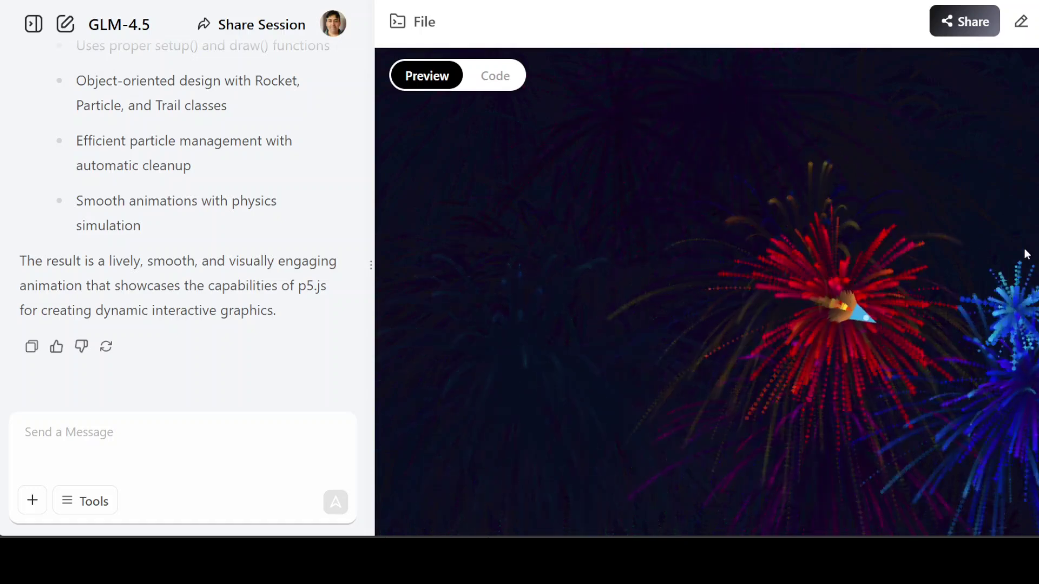
{"action": "left_click", "coordinate": [915, 151]}
{"action": "left_click", "coordinate": [672, 189]}
{"action": "left_click", "coordinate": [557, 222]}
{"action": "left_click", "coordinate": [515, 424]}
{"action": "left_click", "coordinate": [449, 422]}
{"action": "left_click", "coordinate": [864, 430]}
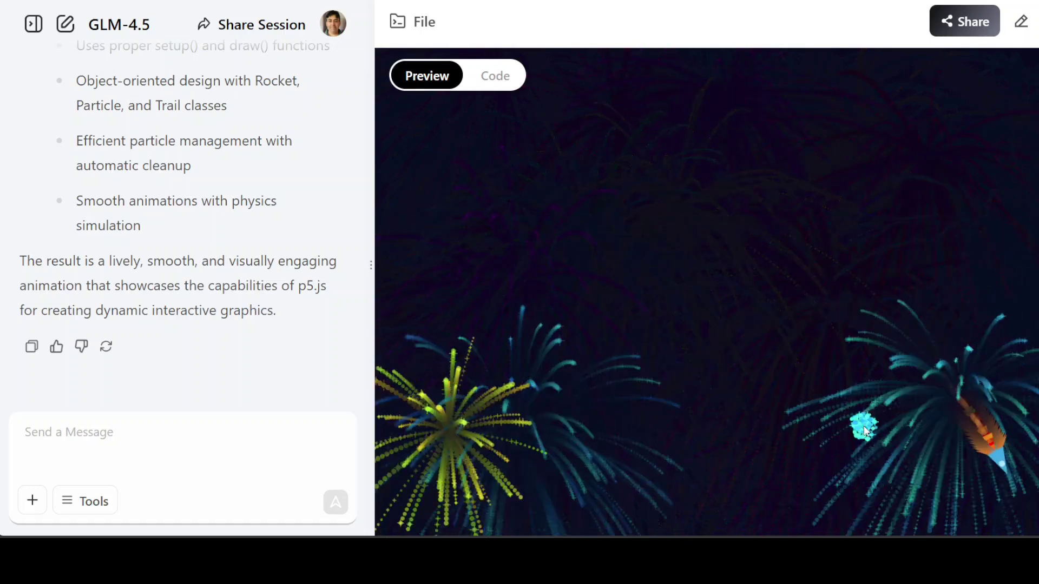
{"action": "left_click", "coordinate": [784, 137]}
{"action": "left_click", "coordinate": [698, 118]}
{"action": "left_click", "coordinate": [521, 129]}
{"action": "left_click", "coordinate": [469, 138]}
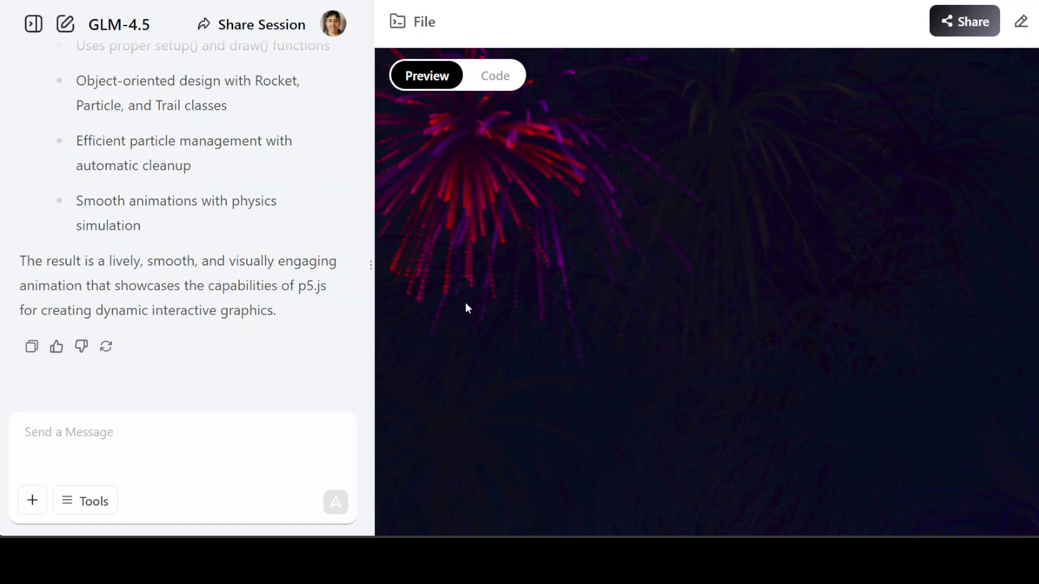
{"action": "left_click", "coordinate": [634, 295]}
{"action": "left_click", "coordinate": [693, 125]}
{"action": "left_click", "coordinate": [948, 144]}
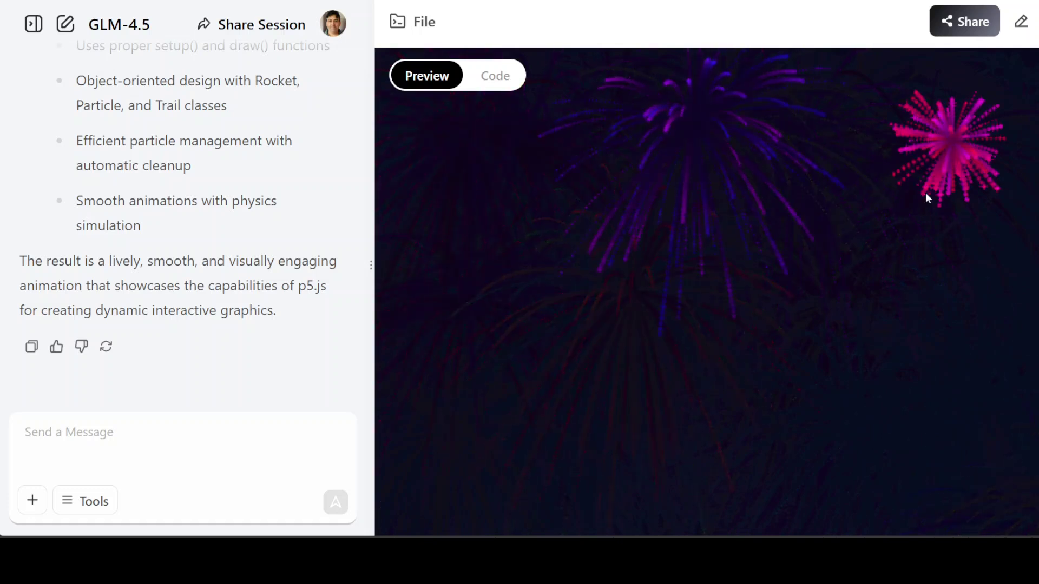
{"action": "left_click", "coordinate": [893, 301]}
{"action": "left_click", "coordinate": [630, 322]}
{"action": "left_click", "coordinate": [823, 301]}
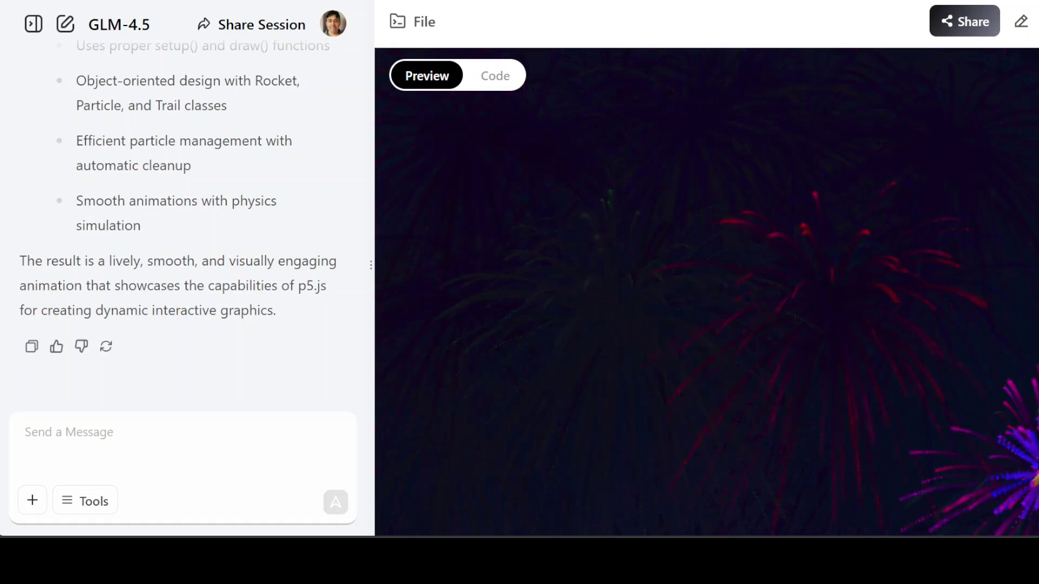
{"action": "left_click", "coordinate": [1031, 327]}
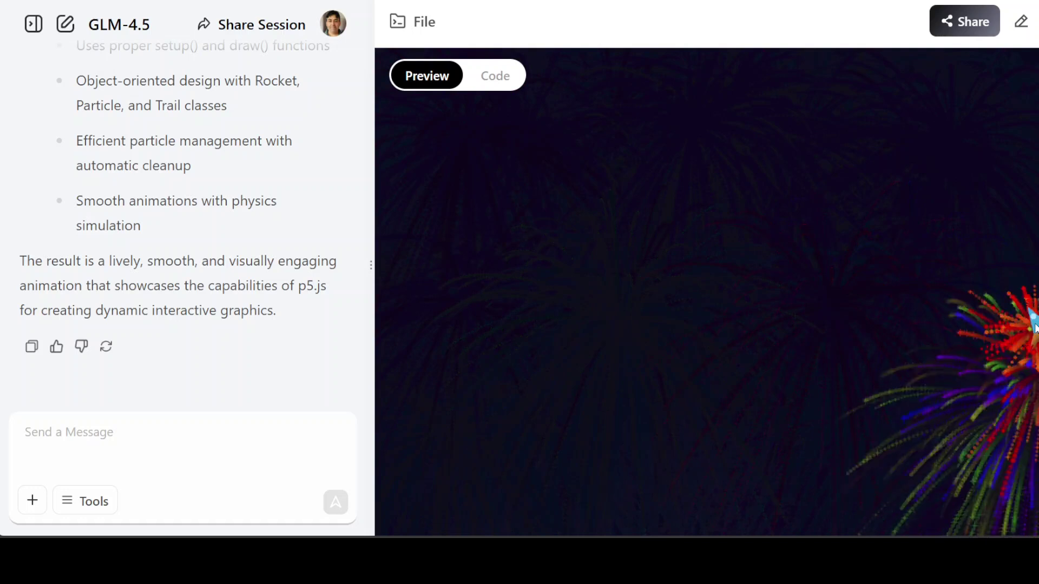
{"action": "left_click", "coordinate": [971, 263]}
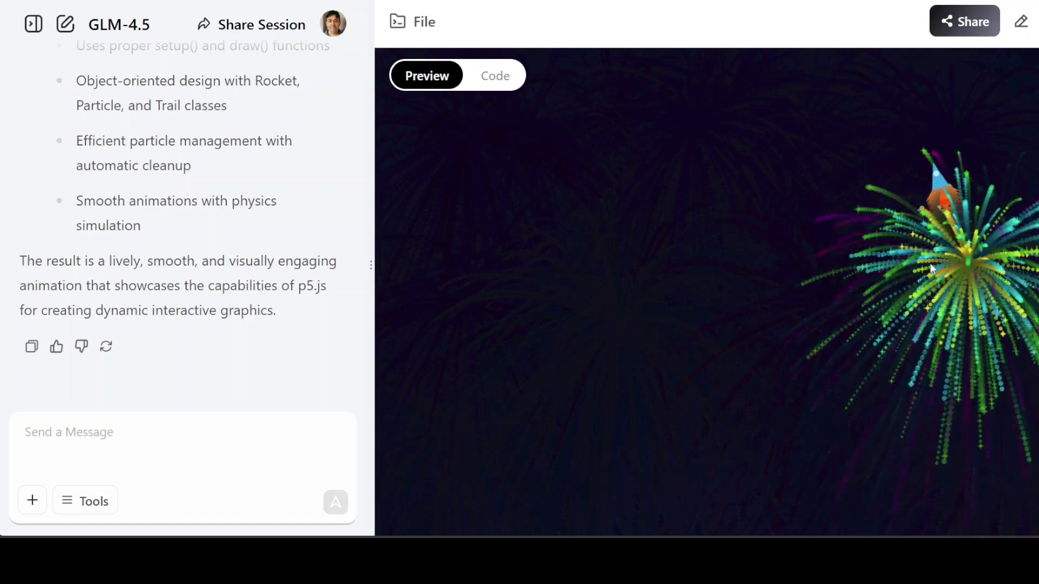